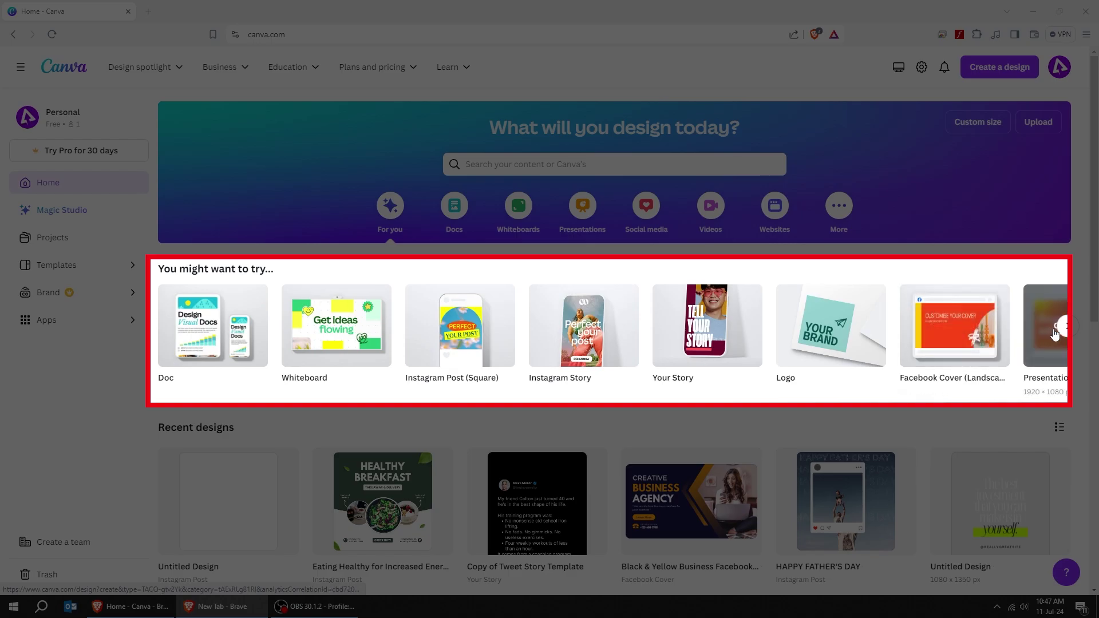
Scroll the suggested design types forward and back, then start a blank Instagram Post (Square)
left_click(1063, 327)
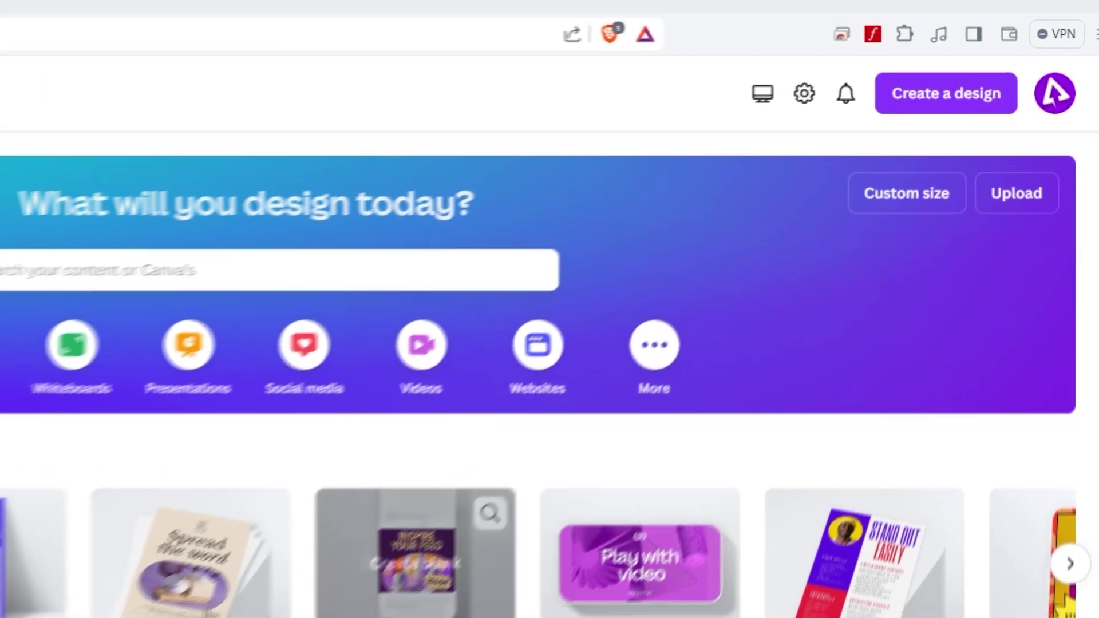
left_click(160, 324)
left_click(156, 329)
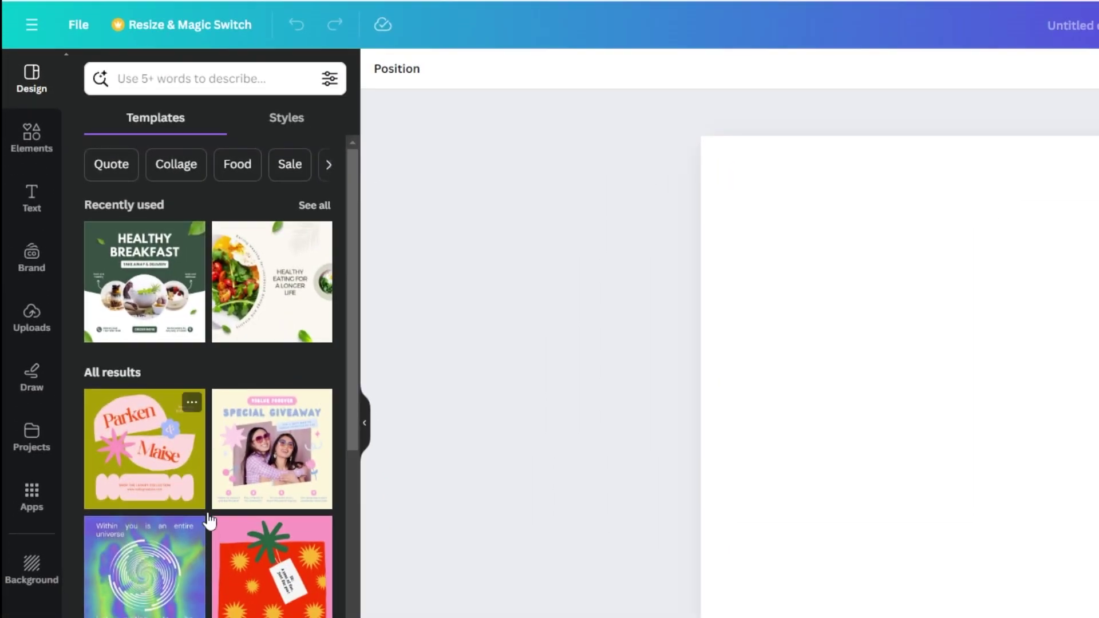
Scroll the Templates panel and filter it to Collage designs
left_click_drag(350, 371, 325, 312)
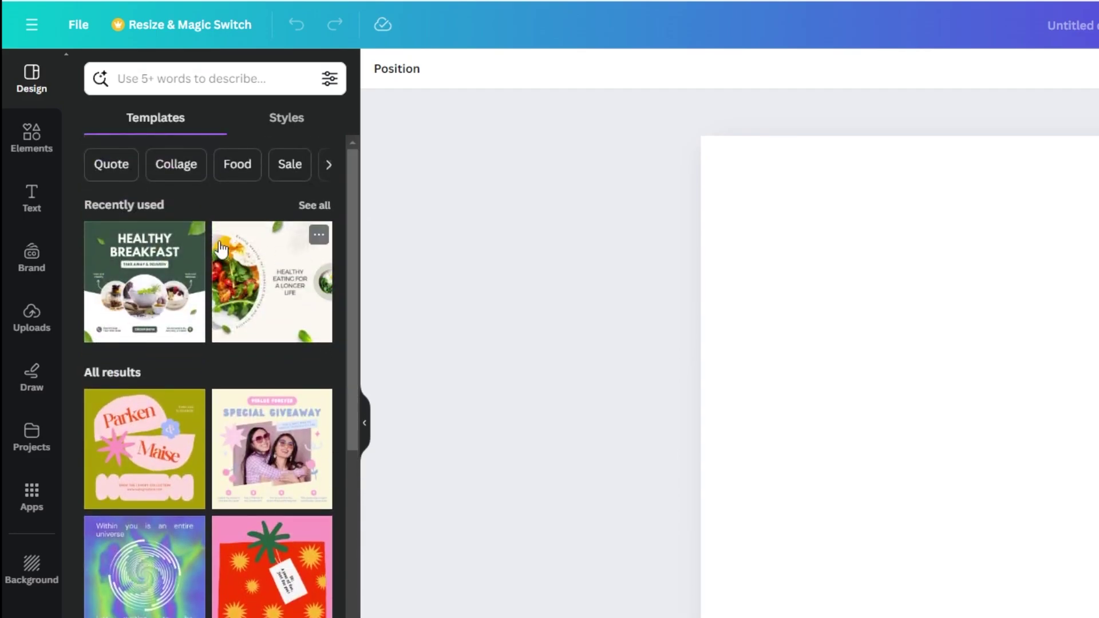
left_click(175, 178)
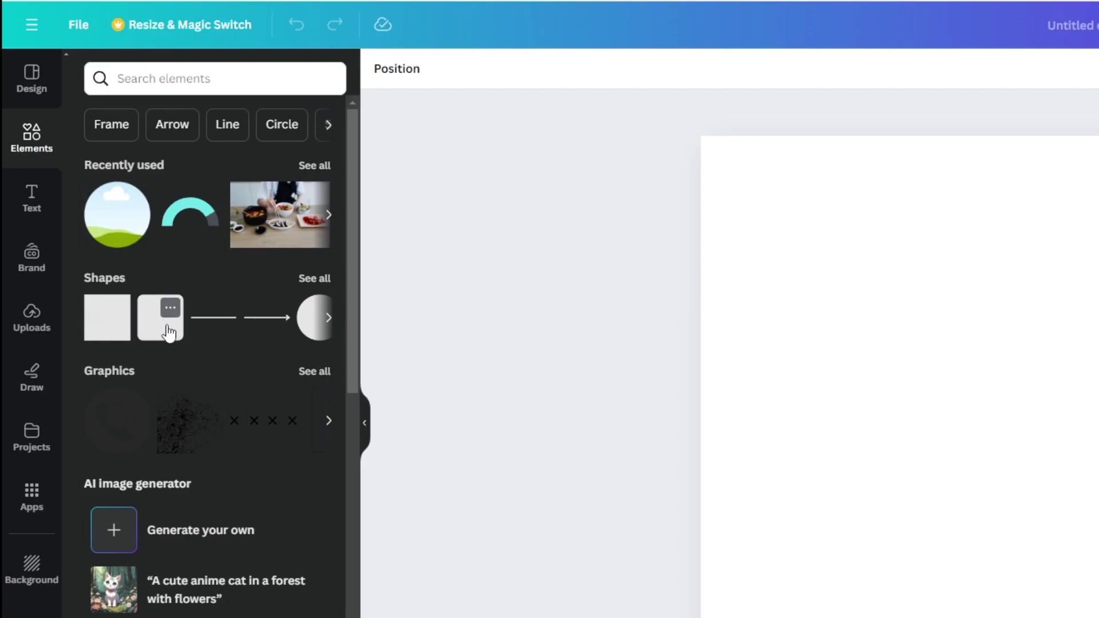
Place a rounded square on the page and give it a custom bright red colour
left_click_drag(169, 332, 846, 368)
left_click(921, 421)
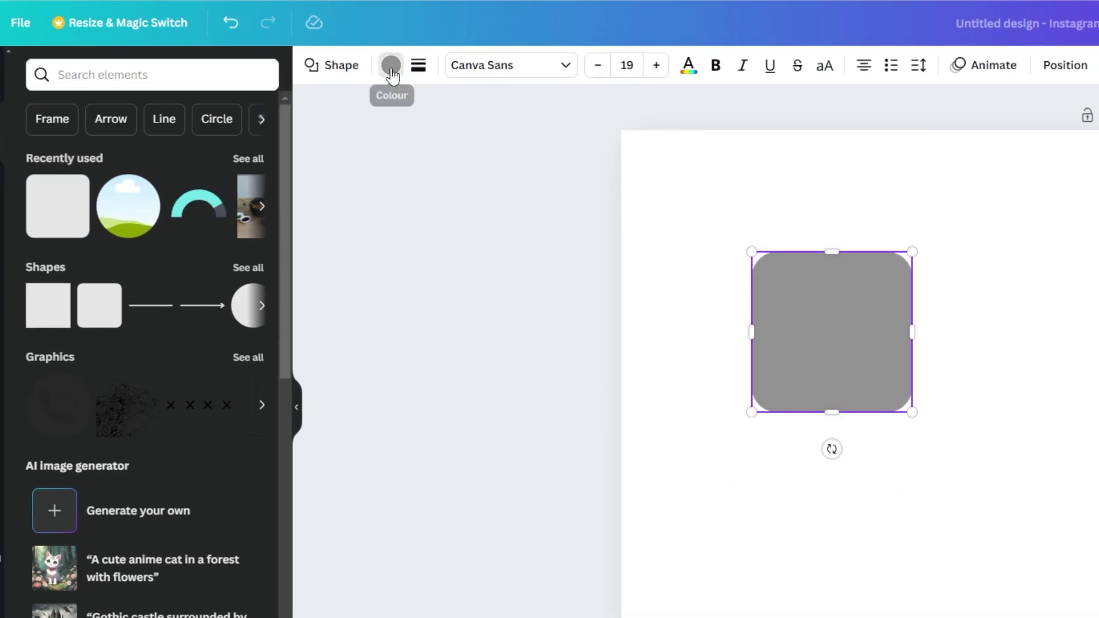
left_click(391, 67)
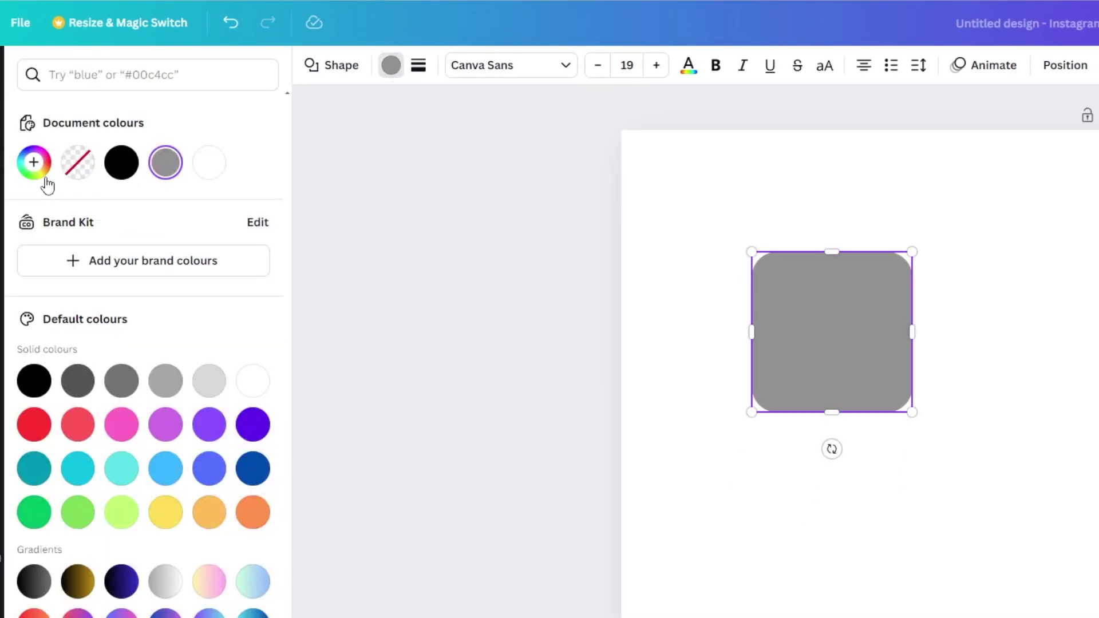
left_click(34, 163)
left_click_drag(152, 266, 231, 243)
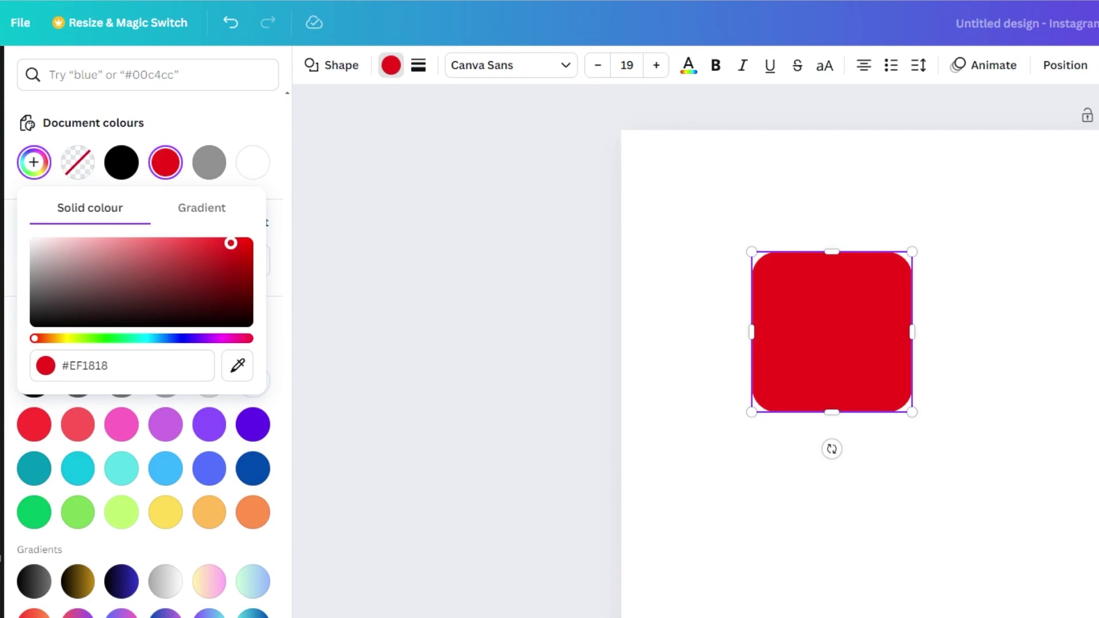
Turn the square's fill into a diagonal red-to-pink gradient
left_click(243, 220)
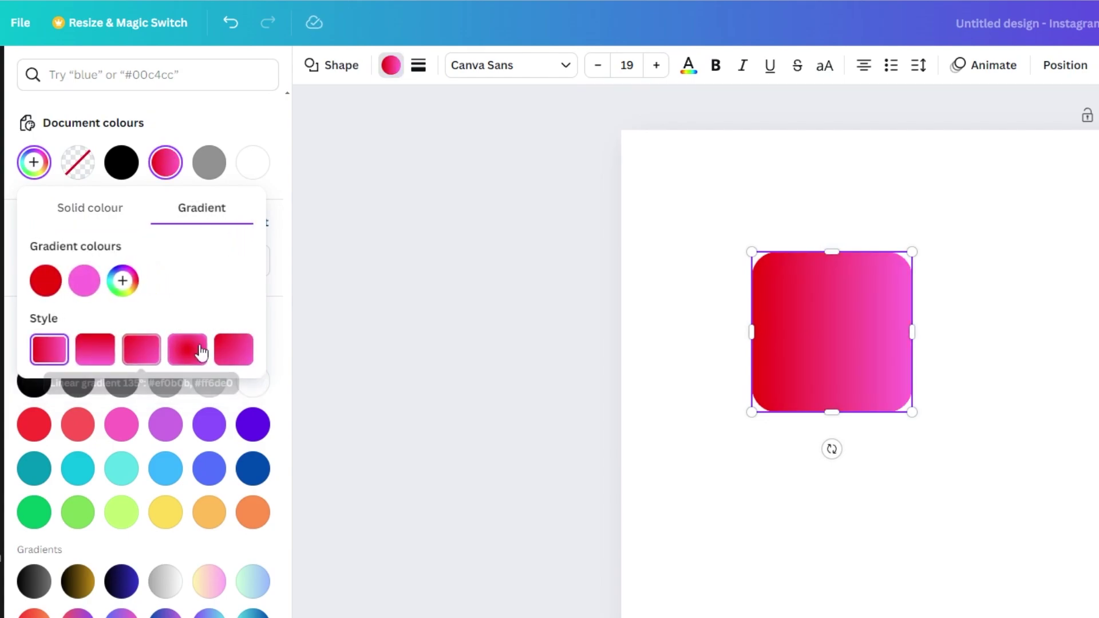
left_click(226, 353)
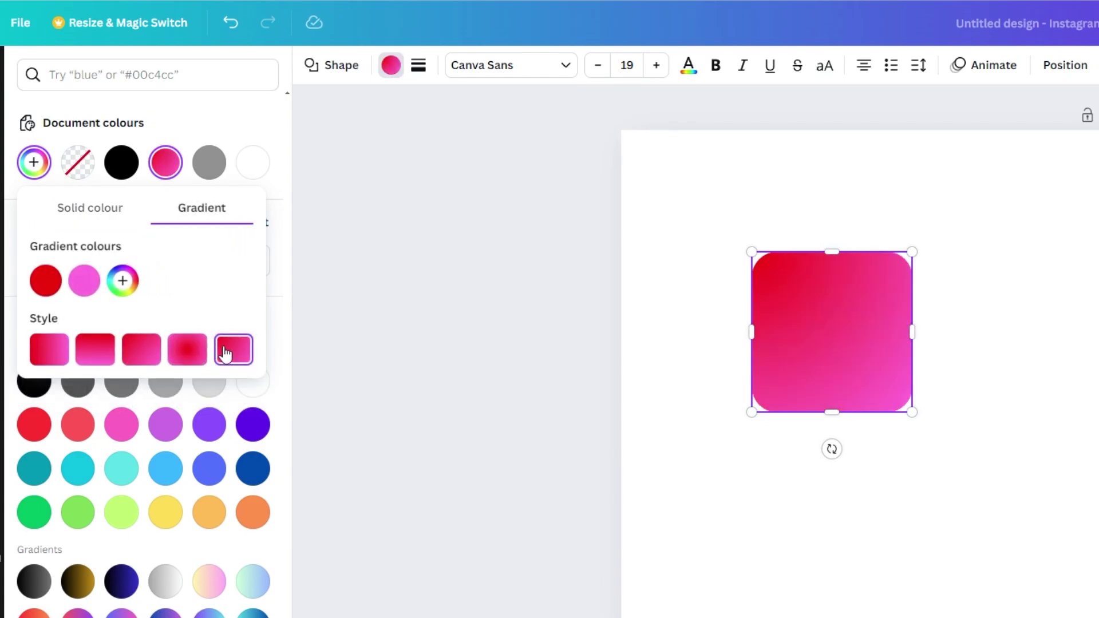
left_click(46, 284)
left_click(34, 162)
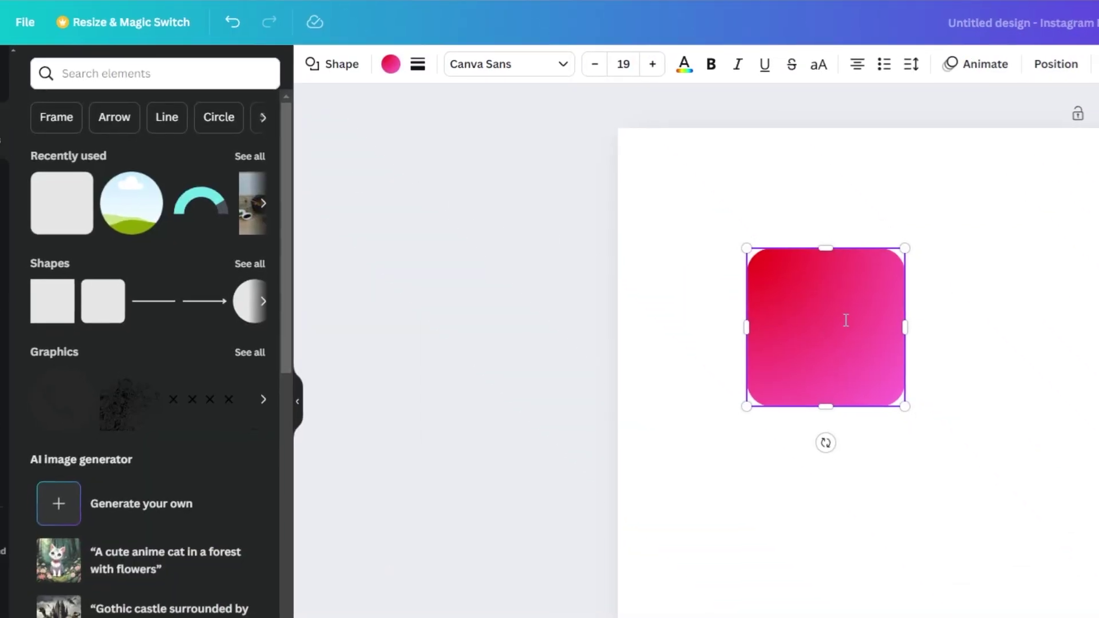
Resize the gradient square, then duplicate it and move the copy down-right
mouse_move(850, 293)
left_mouse_down()
mouse_move(954, 292)
mouse_move(849, 291)
left_mouse_up()
left_click_drag(778, 364, 897, 404)
key("ctrl+z")
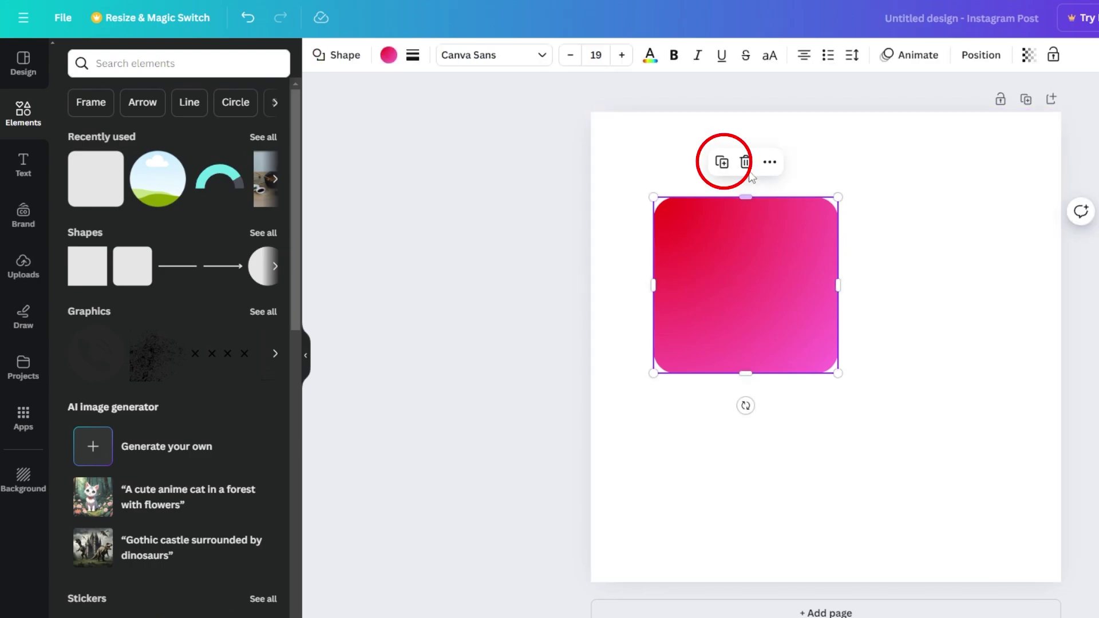
left_click(722, 162)
left_click_drag(757, 266, 878, 443)
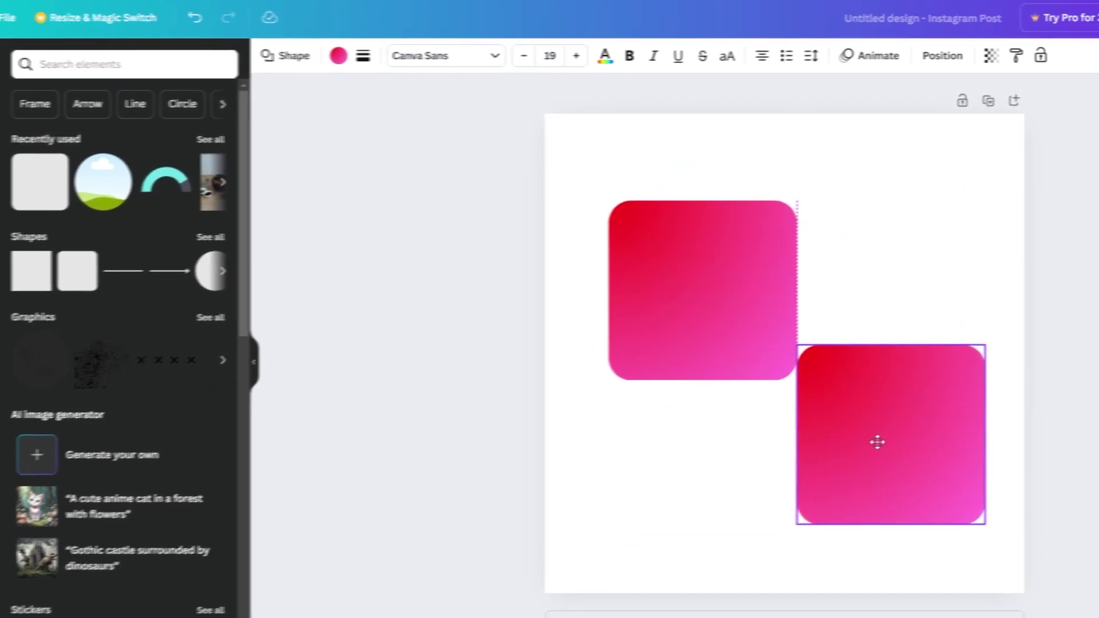
Delete both the copied square and the original gradient square
key("Escape")
left_click(926, 418)
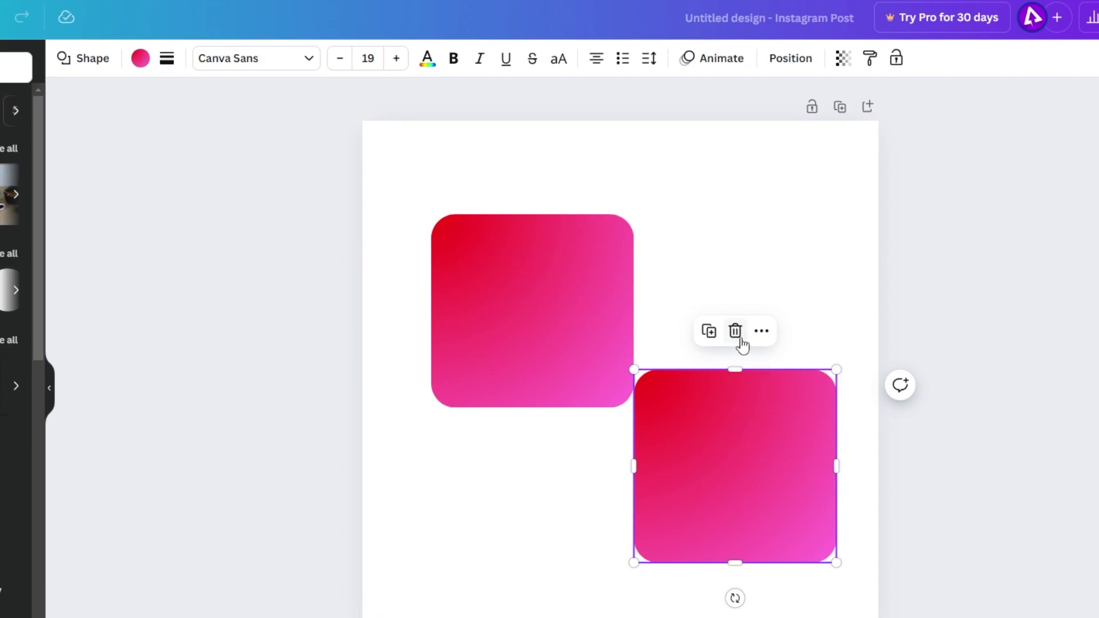
left_click(735, 332)
left_click(596, 321)
left_click(532, 177)
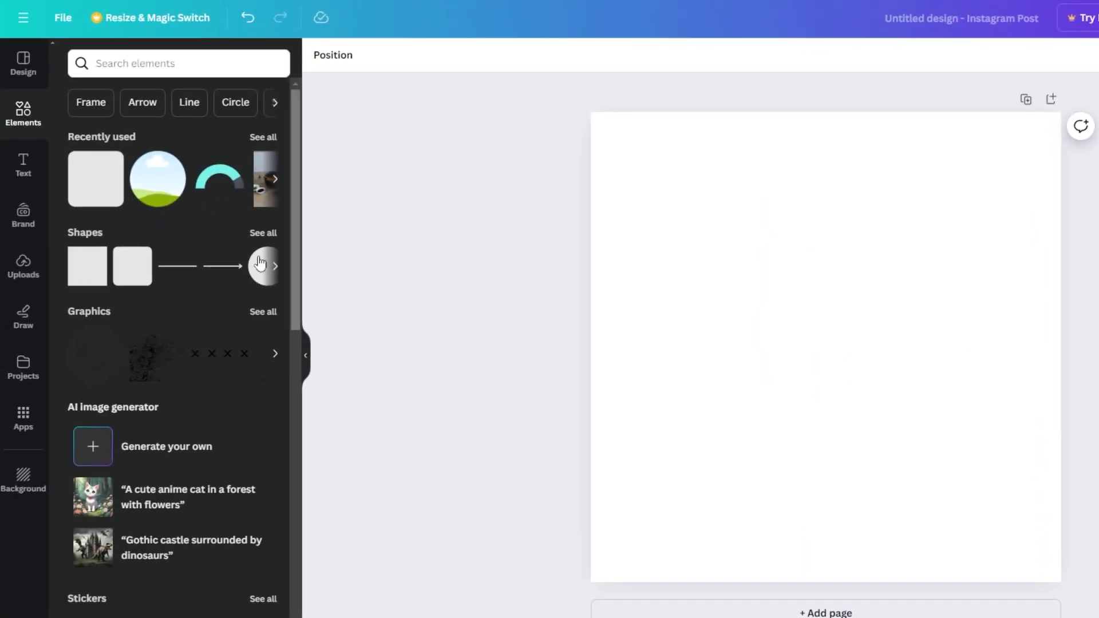
scroll(163, 383, "down", 6)
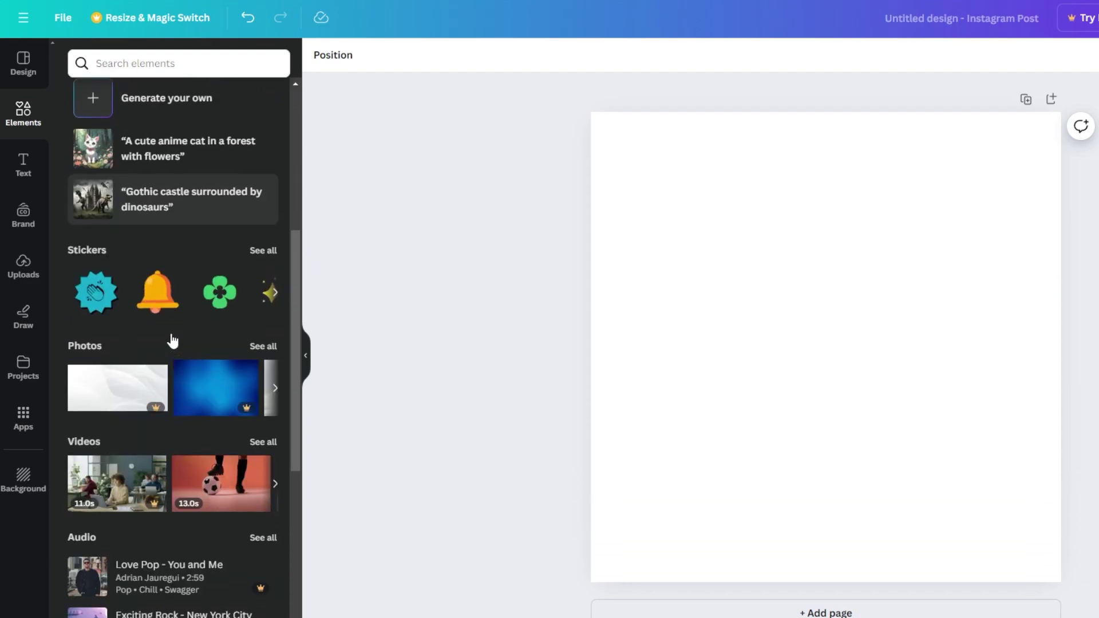
left_click(274, 343)
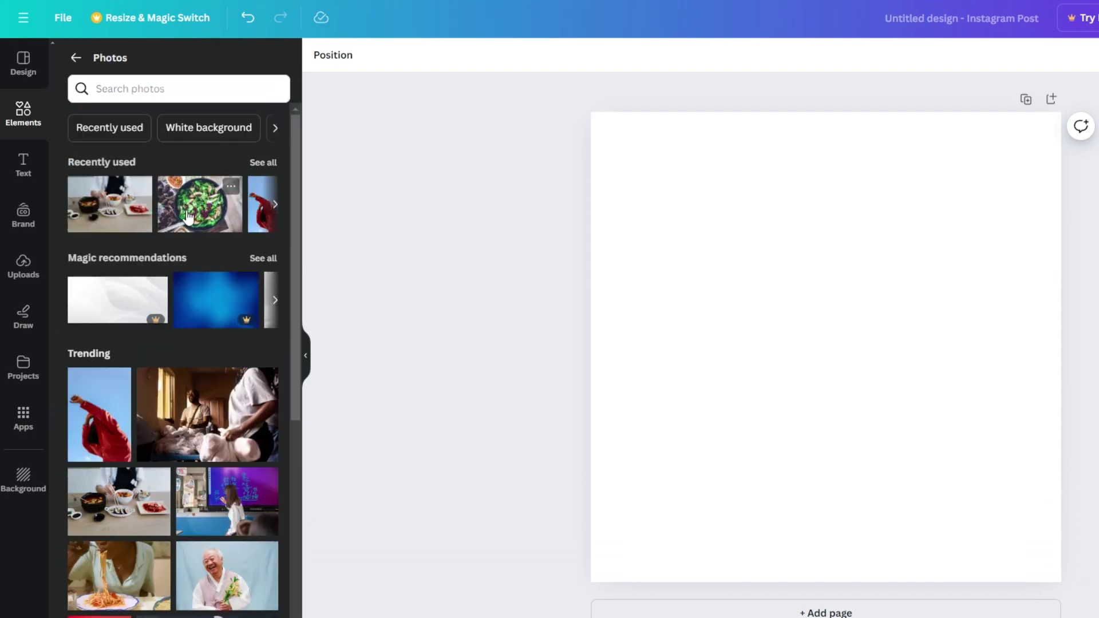
scroll(233, 423, "down", 6)
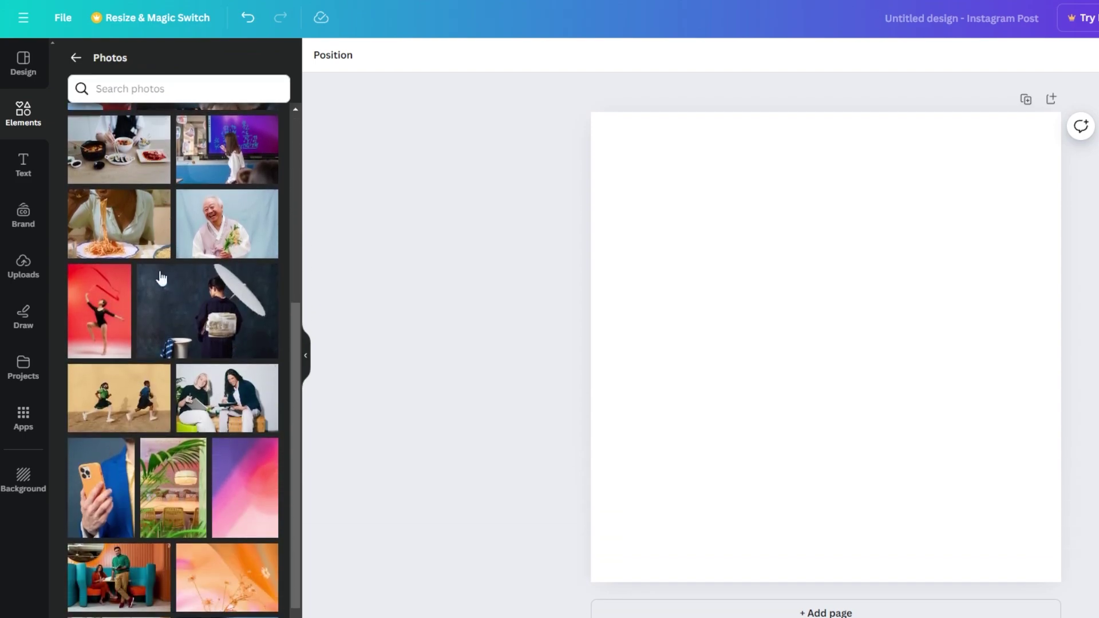
left_click_drag(217, 404, 674, 247)
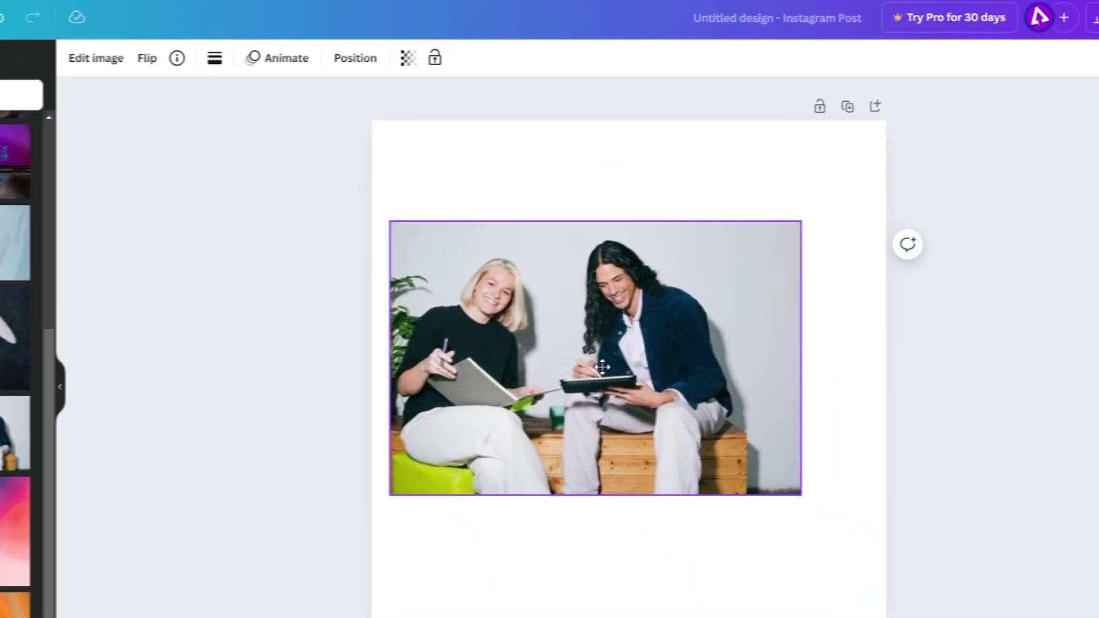
left_click_drag(602, 366, 608, 351)
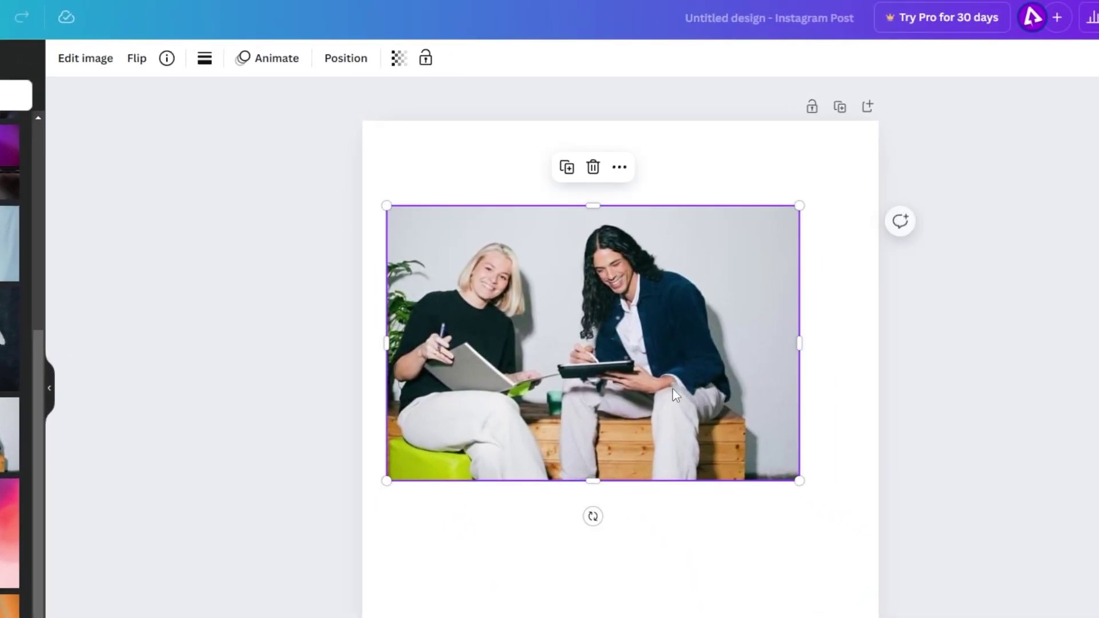
left_click_drag(793, 476, 738, 444)
left_click_drag(637, 326, 657, 358)
left_click(583, 198)
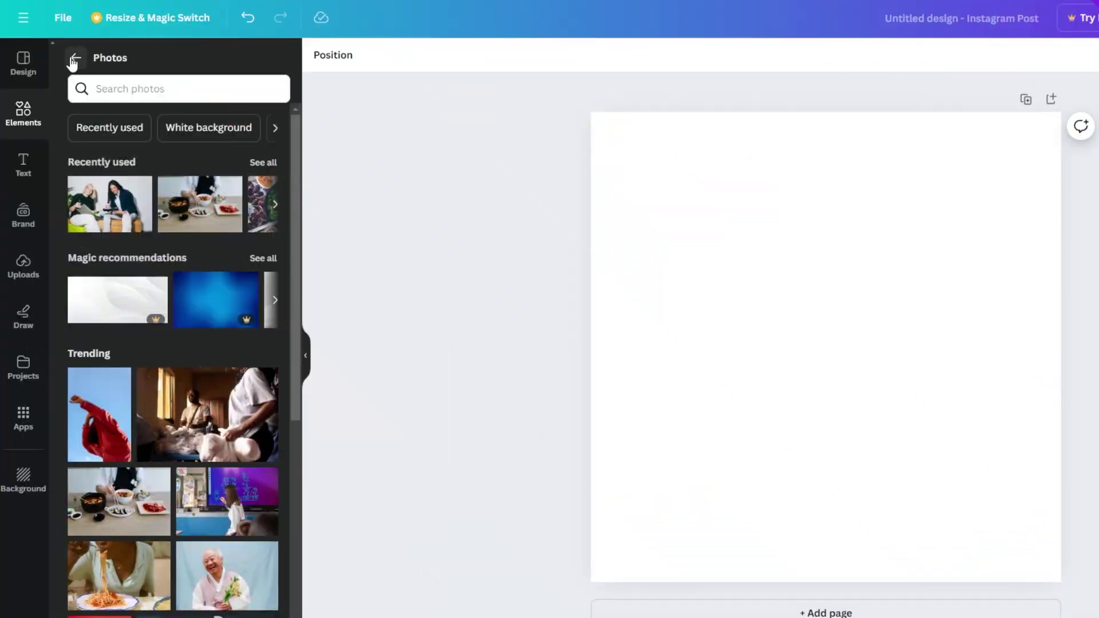
Add a default 'Add a heading' text box from the Text panel and select it
left_click(71, 63)
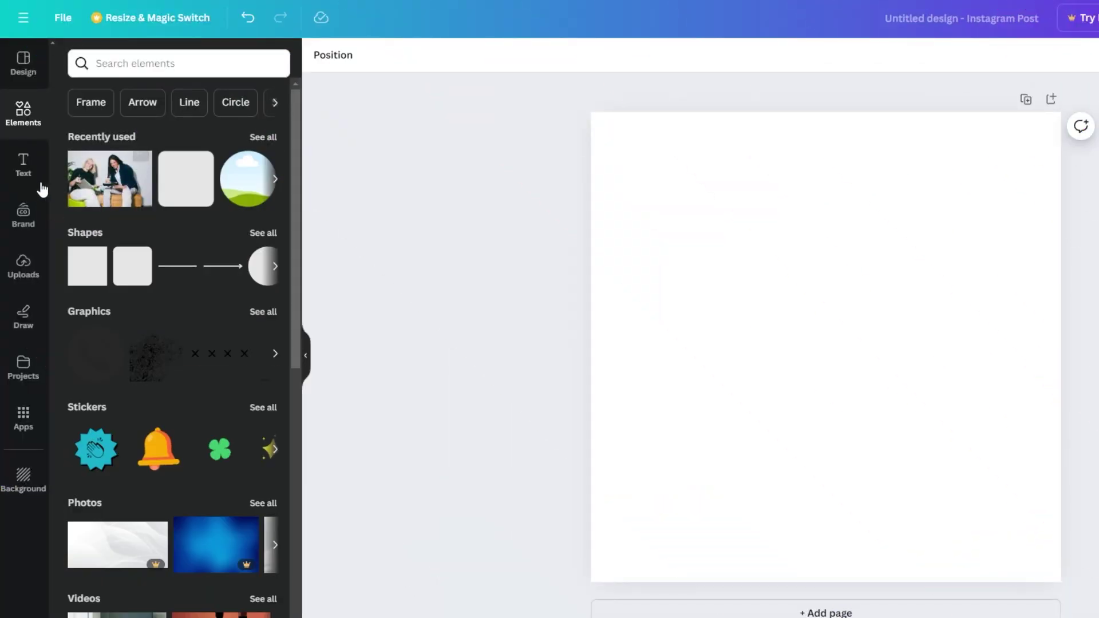
left_click(21, 166)
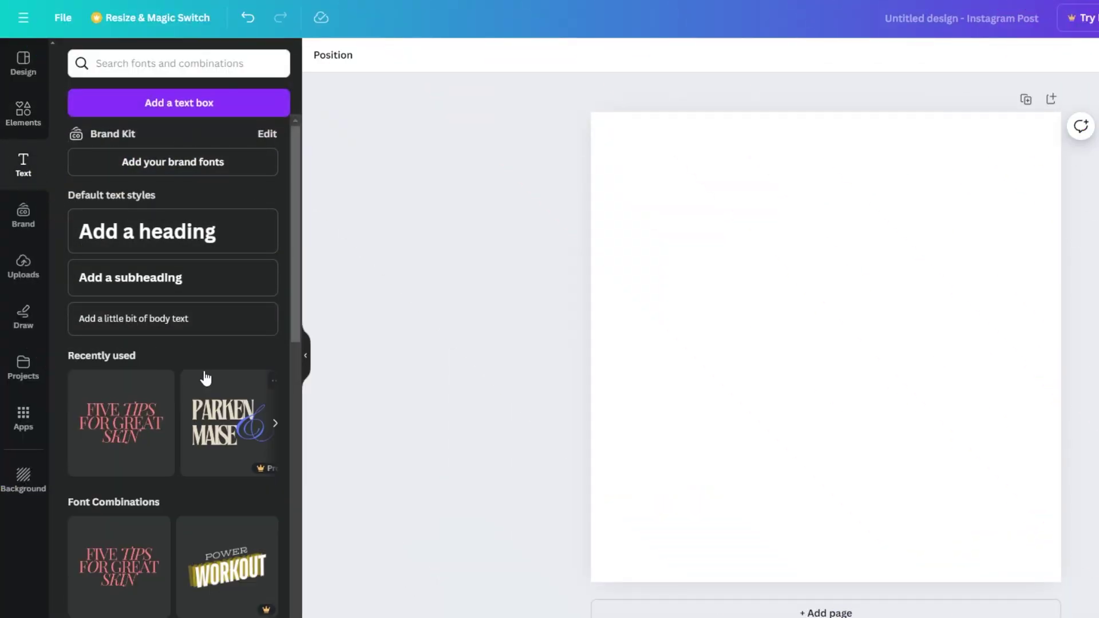
scroll(220, 508, "down", 8)
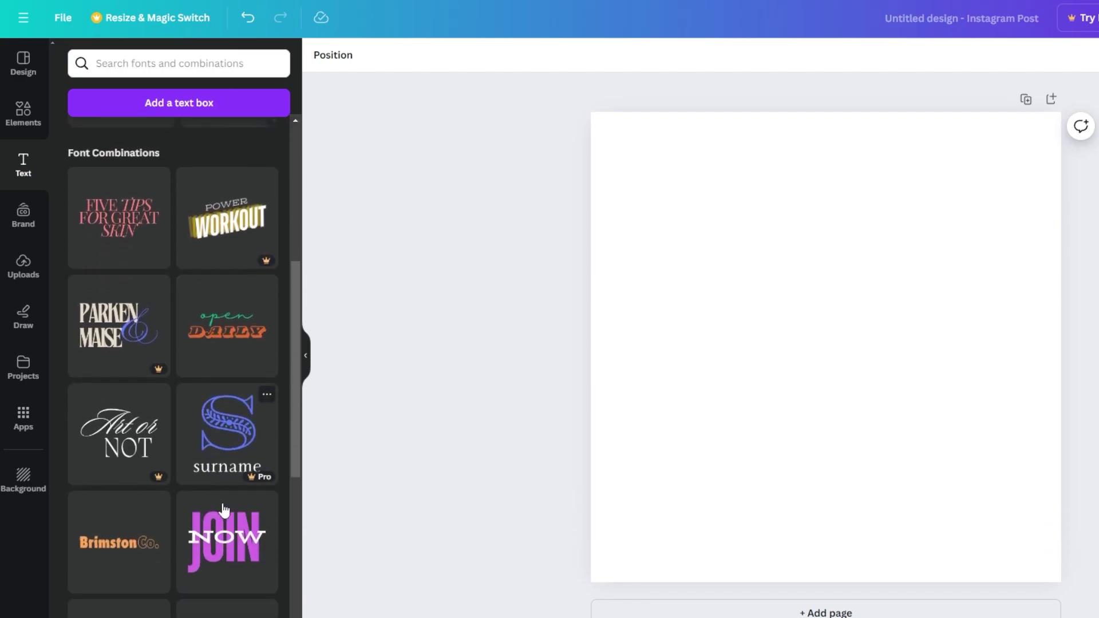
scroll(169, 543, "up", 8)
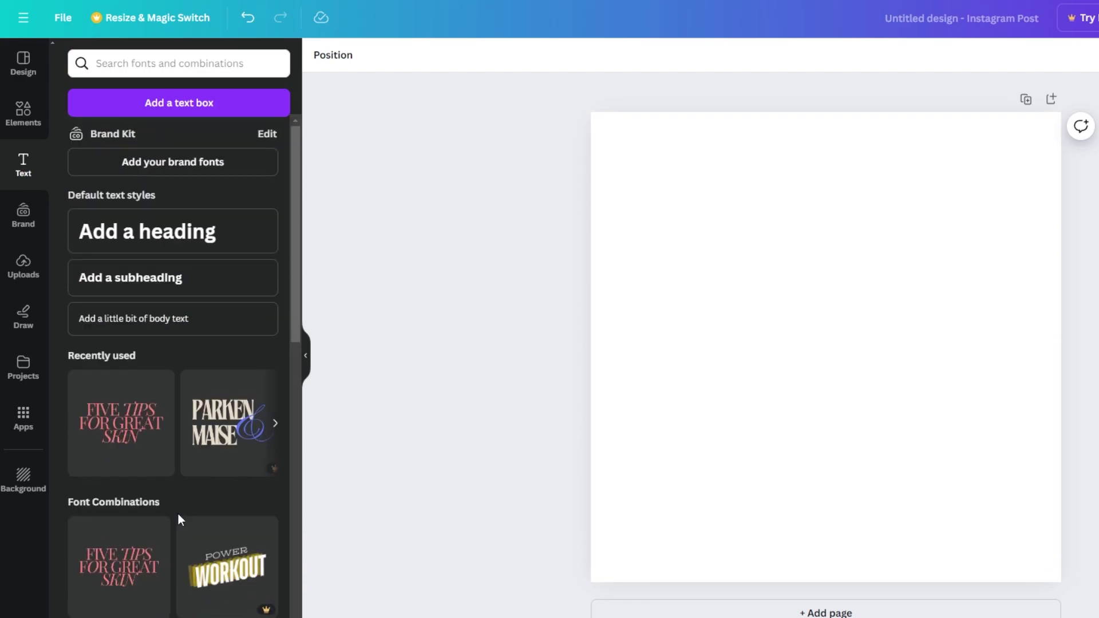
left_click(151, 246)
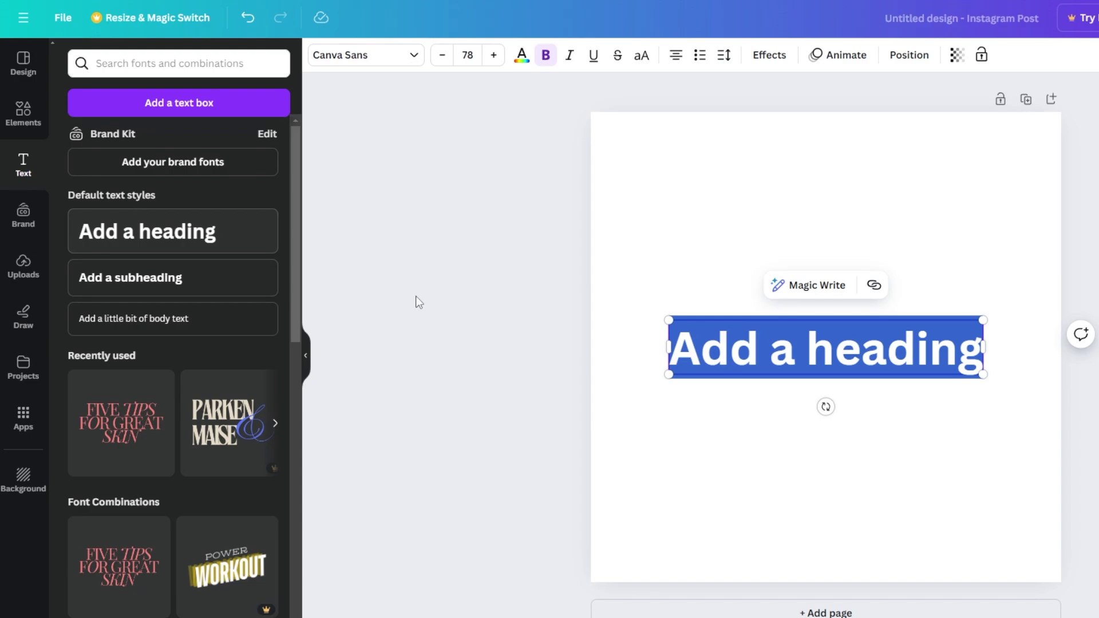
left_click(890, 388)
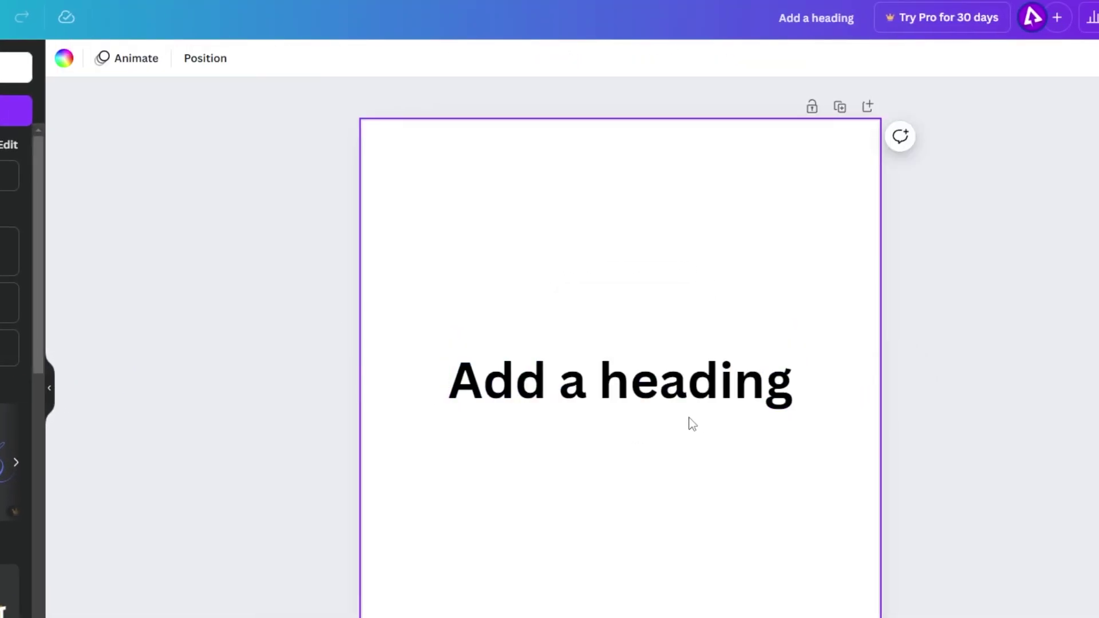
left_click(691, 401)
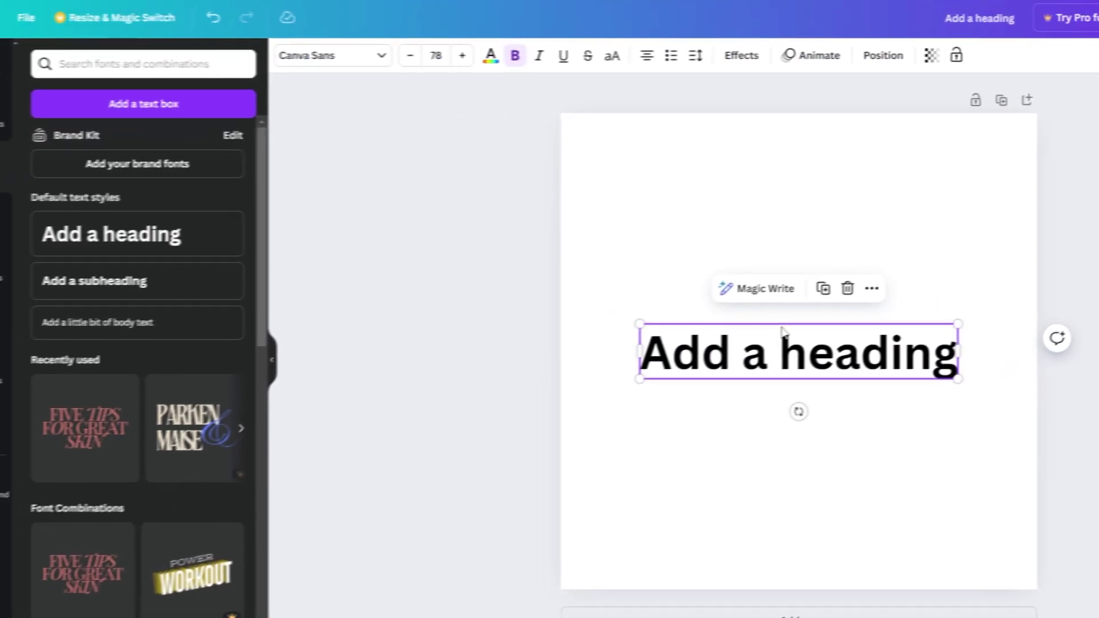
Set the heading font to Lexend Deca and move the heading higher
left_click(408, 60)
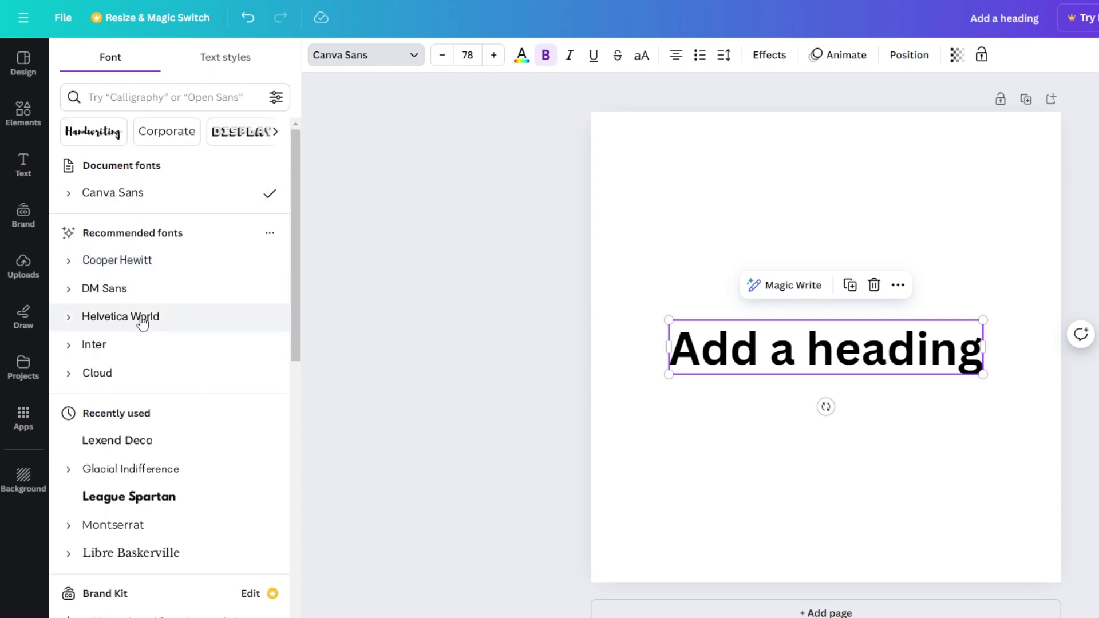
left_click(143, 321)
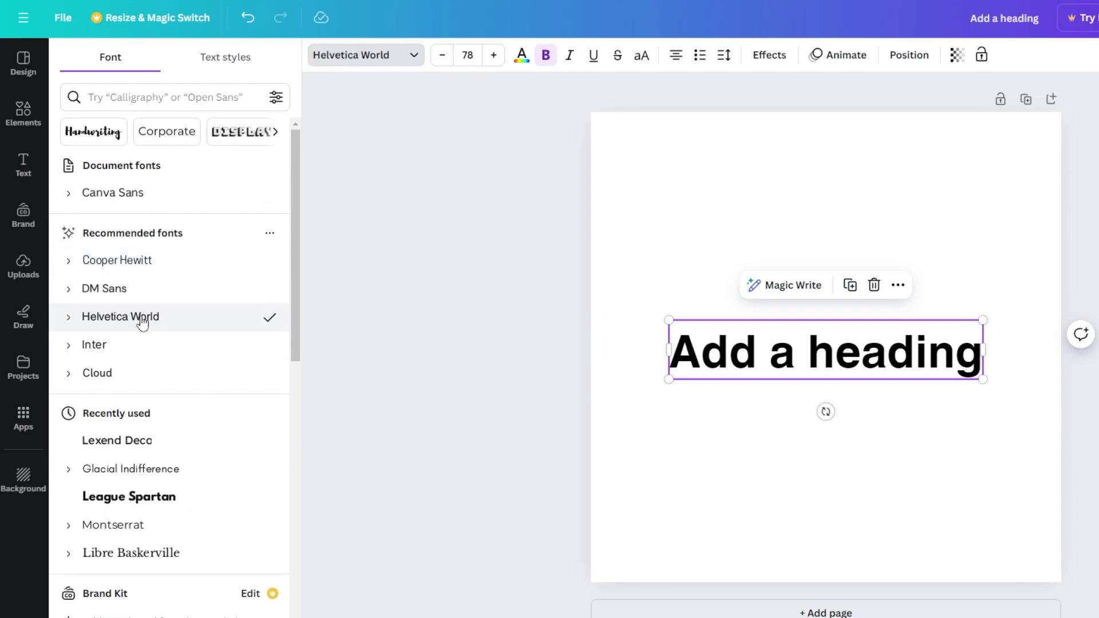
left_click(149, 452)
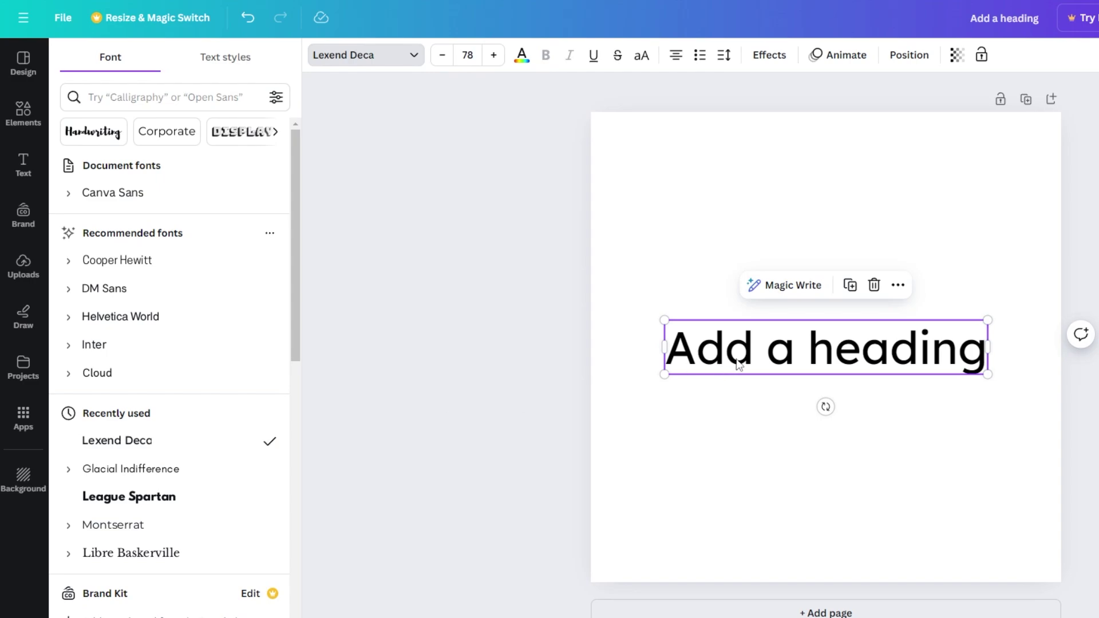
left_click_drag(738, 365, 738, 337)
Reduce the heading to size 72, colour it gray, and underline it
left_click(442, 55)
left_click(443, 55)
left_click(442, 56)
left_click(442, 55)
left_click(443, 56)
left_click(442, 55)
left_click(522, 57)
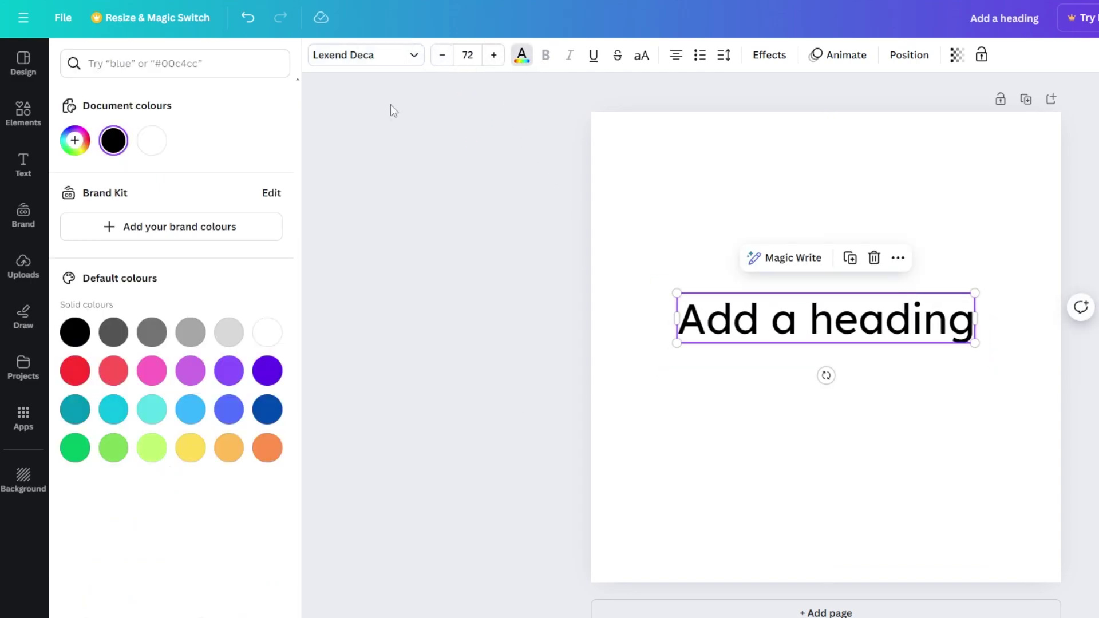
left_click(156, 336)
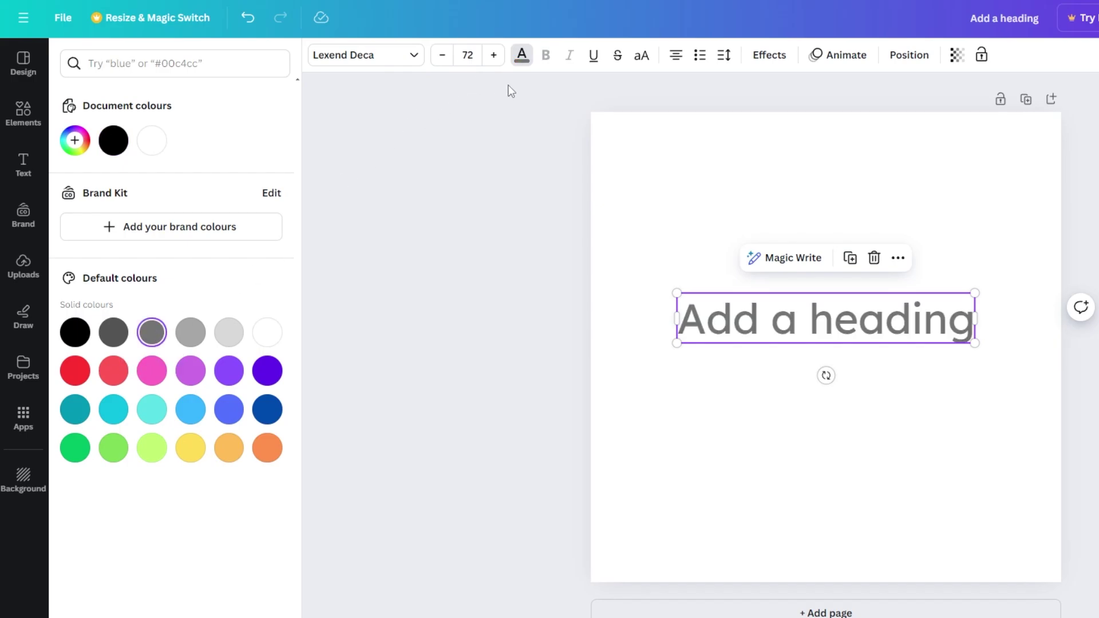
left_click(595, 57)
Shift the heading lower-left and try Shadow, Lift, then Outline effects on it
left_click(741, 172)
left_click(797, 321)
left_click_drag(797, 321, 765, 344)
left_click(769, 58)
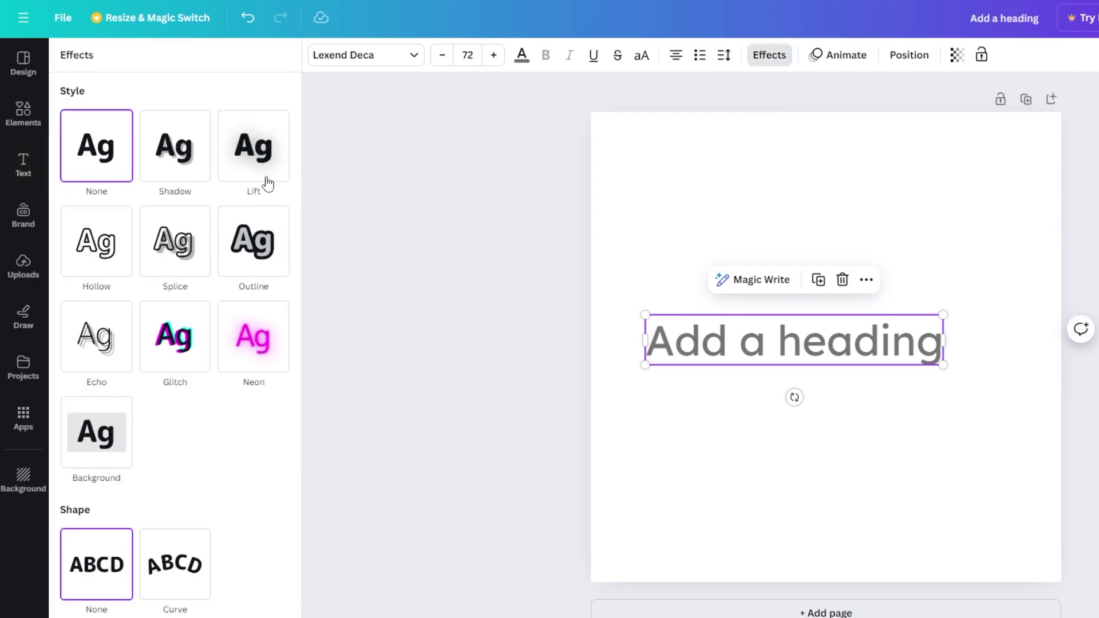
left_click(184, 166)
left_click(244, 158)
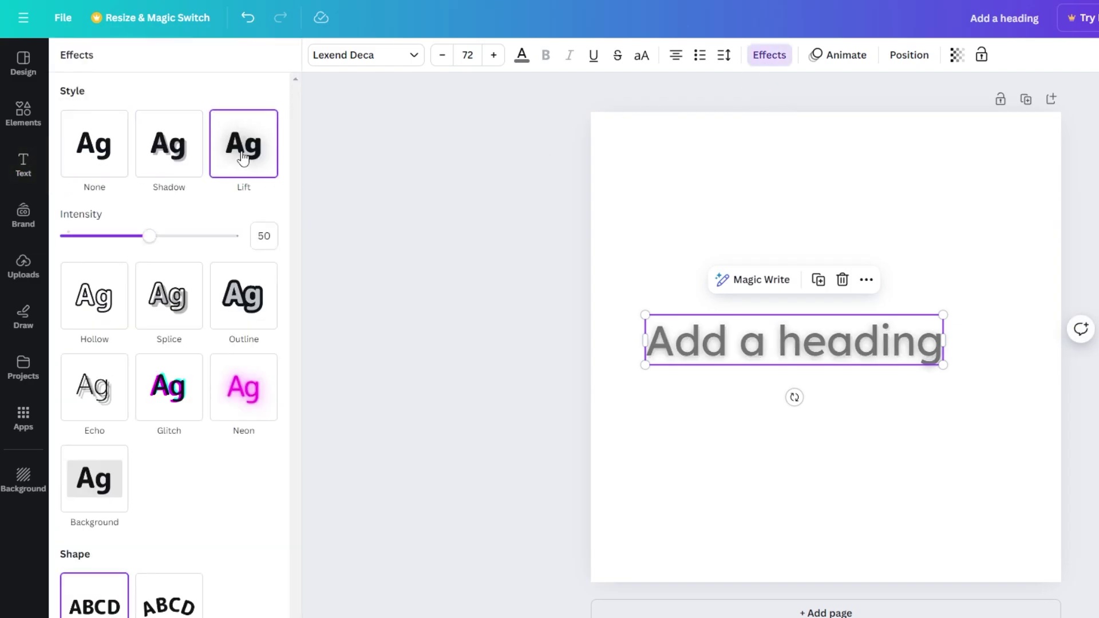
left_click(245, 307)
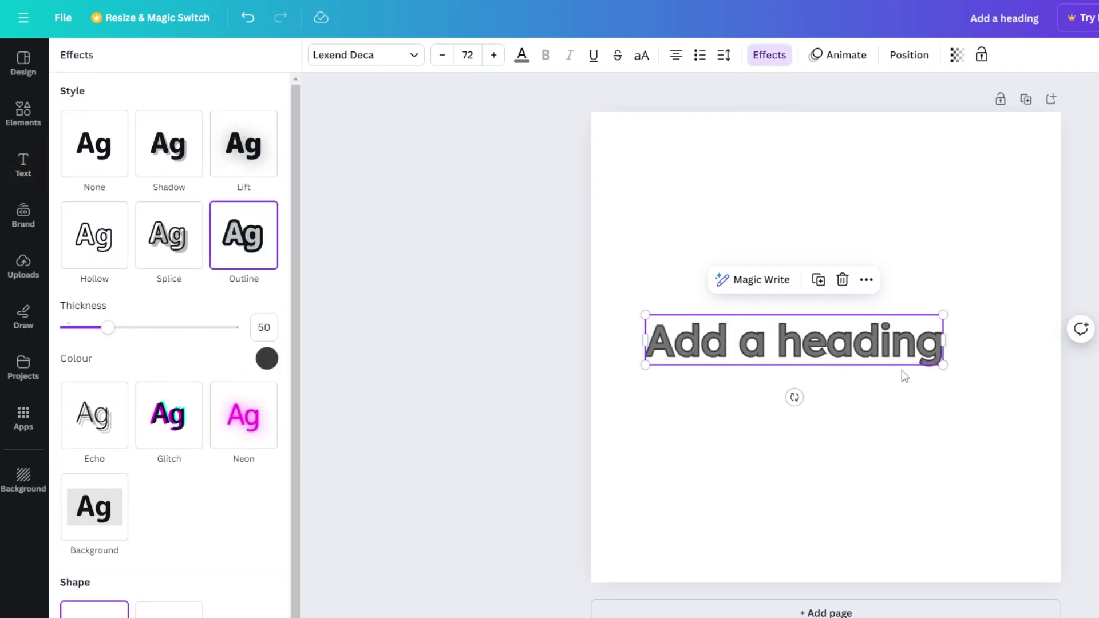
Scale the outlined heading down to about 43.7, then delete it
left_click_drag(942, 367, 756, 223)
double_click(757, 223)
left_click(756, 223)
key("Escape")
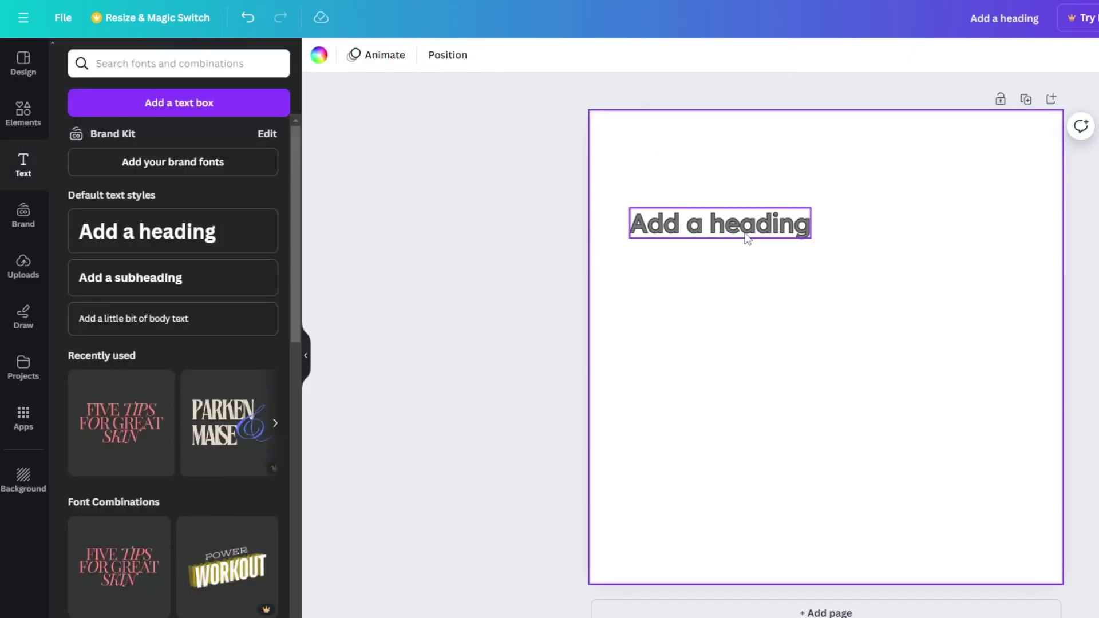
left_click(768, 174)
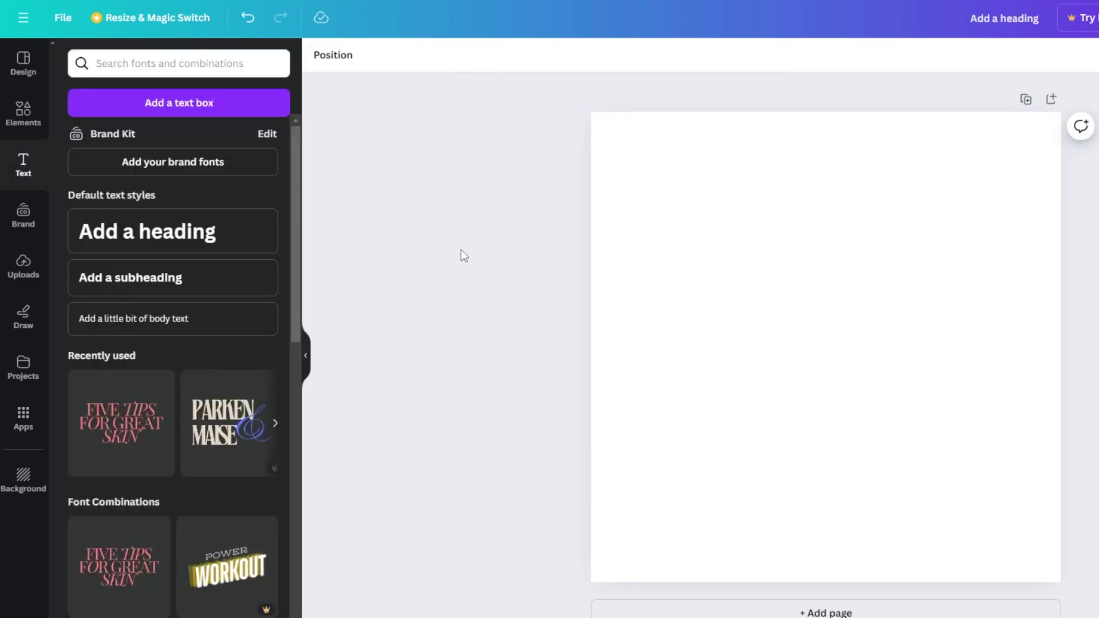
left_click(27, 207)
Browse the Uploads, Draw and Projects panels, then return to the Design templates
left_click(24, 269)
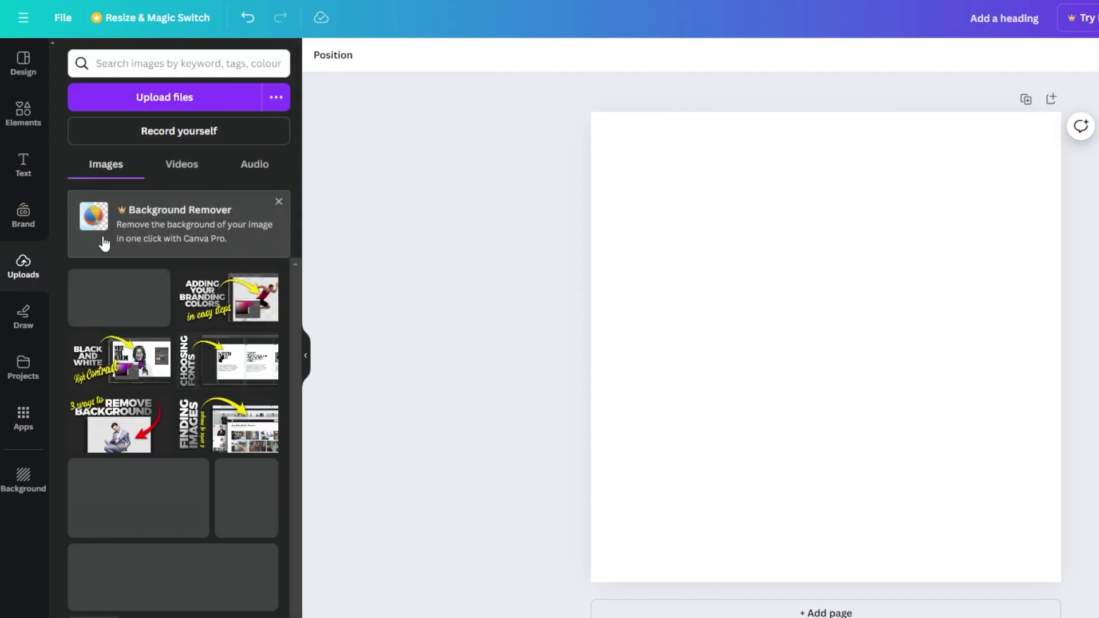
left_click(37, 328)
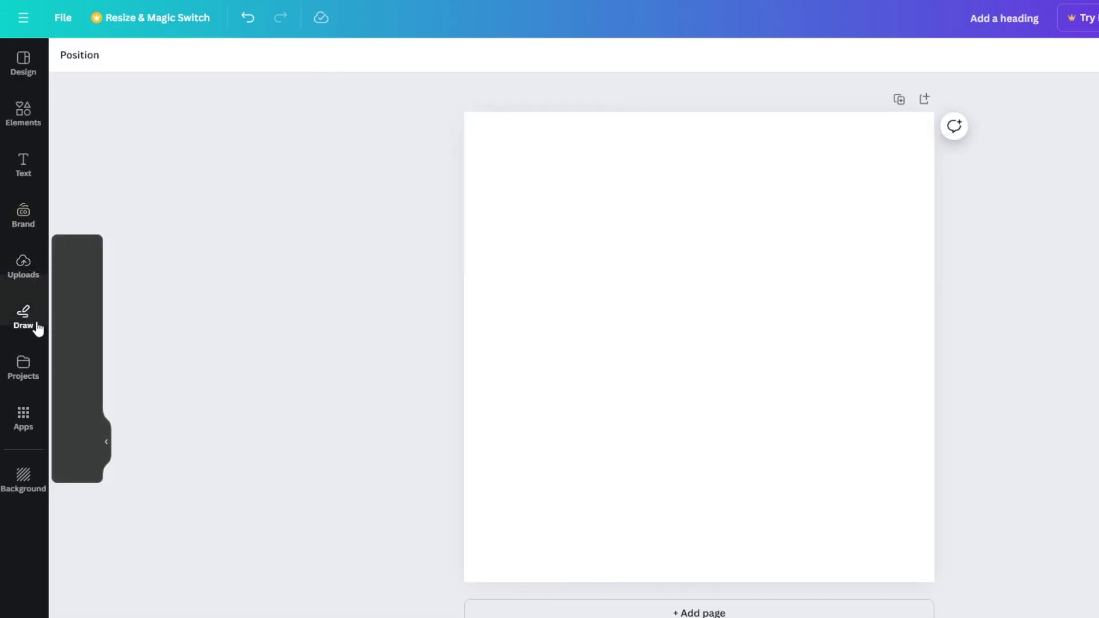
left_click(25, 369)
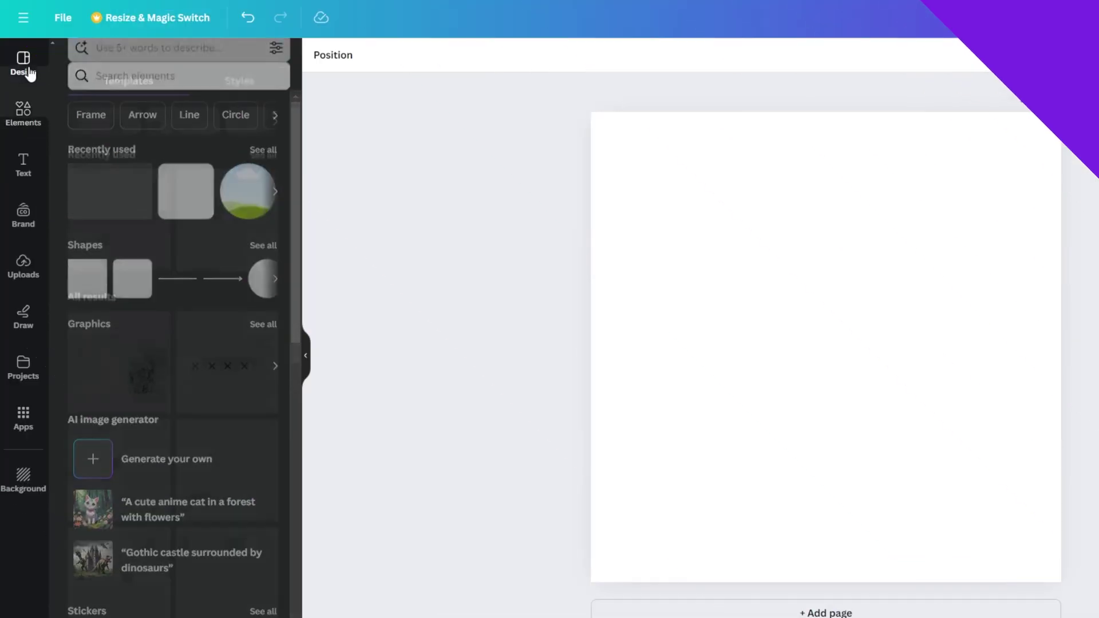
left_click(26, 70)
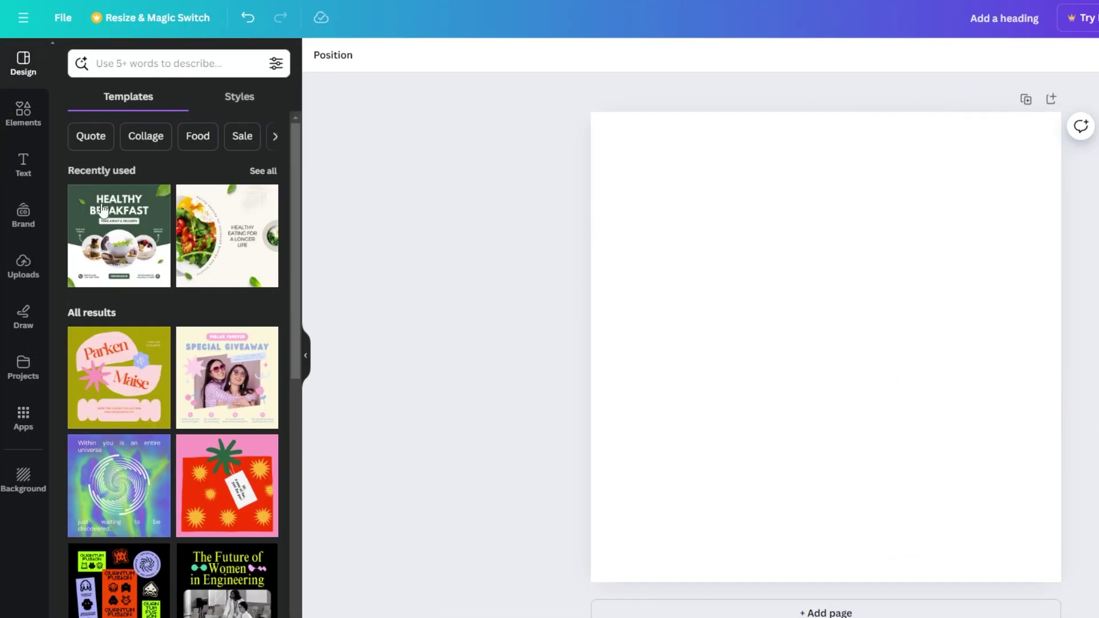
Apply the Healthy Breakfast template and retype its heading as HEALTHY DINNER
left_click(130, 235)
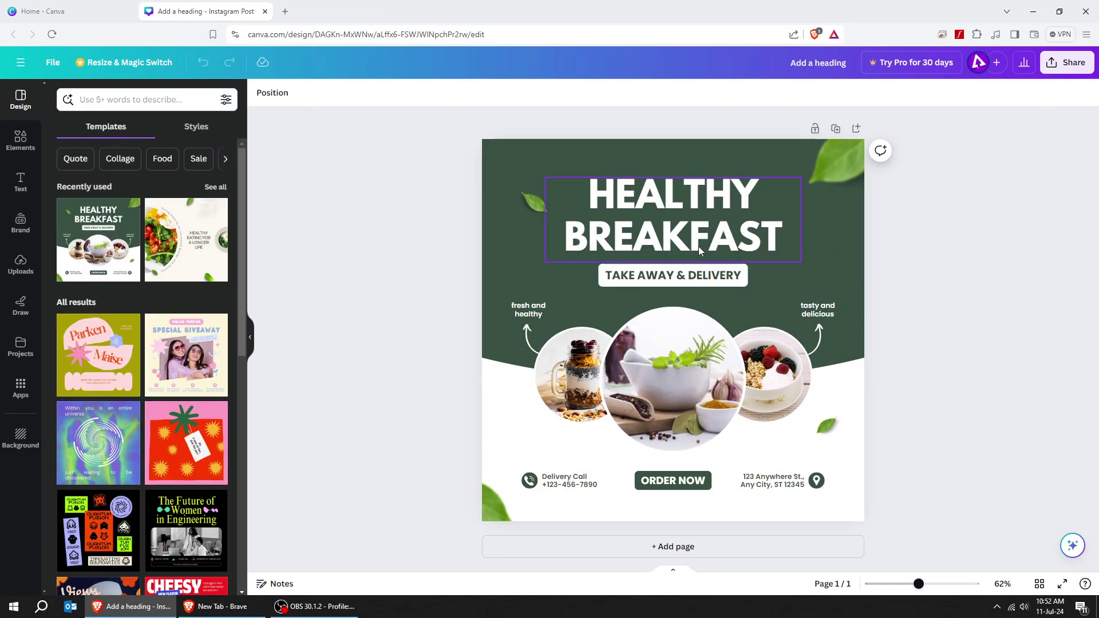
left_click(699, 247)
type("HEALTHY DINNE")
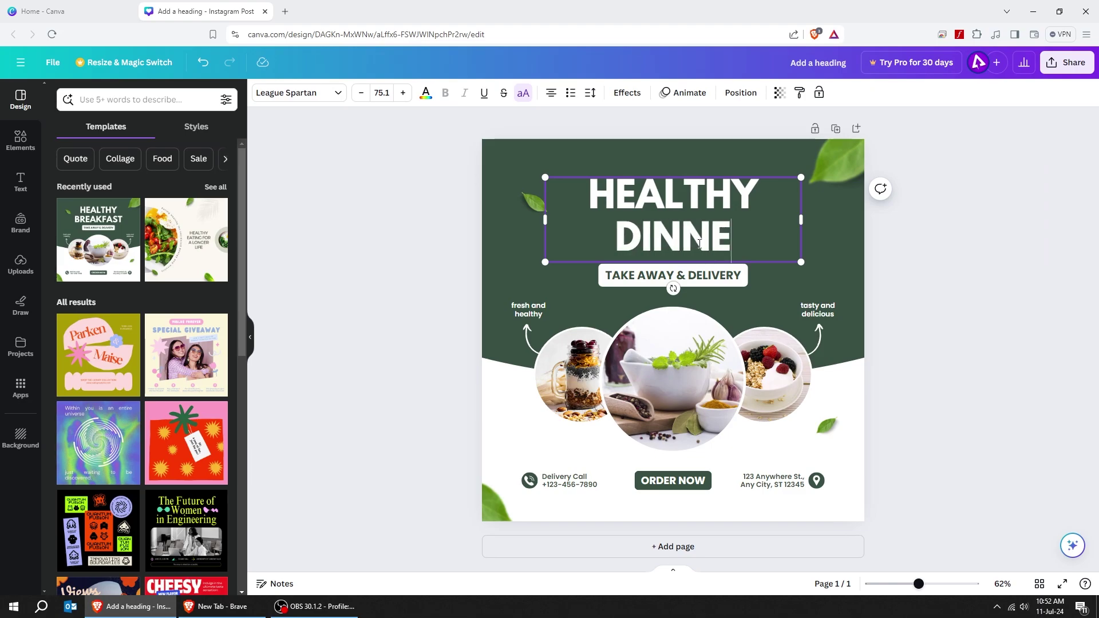
type("R")
Set the heading to Roboto with letter spacing 34 and line spacing 0.84
left_click(337, 93)
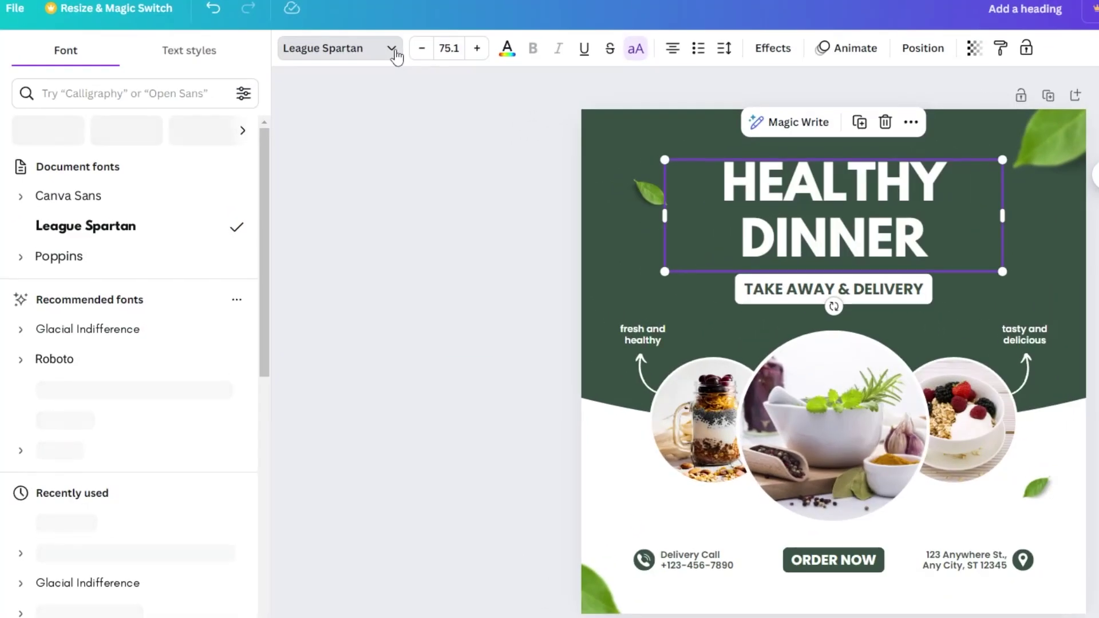
left_click(165, 209)
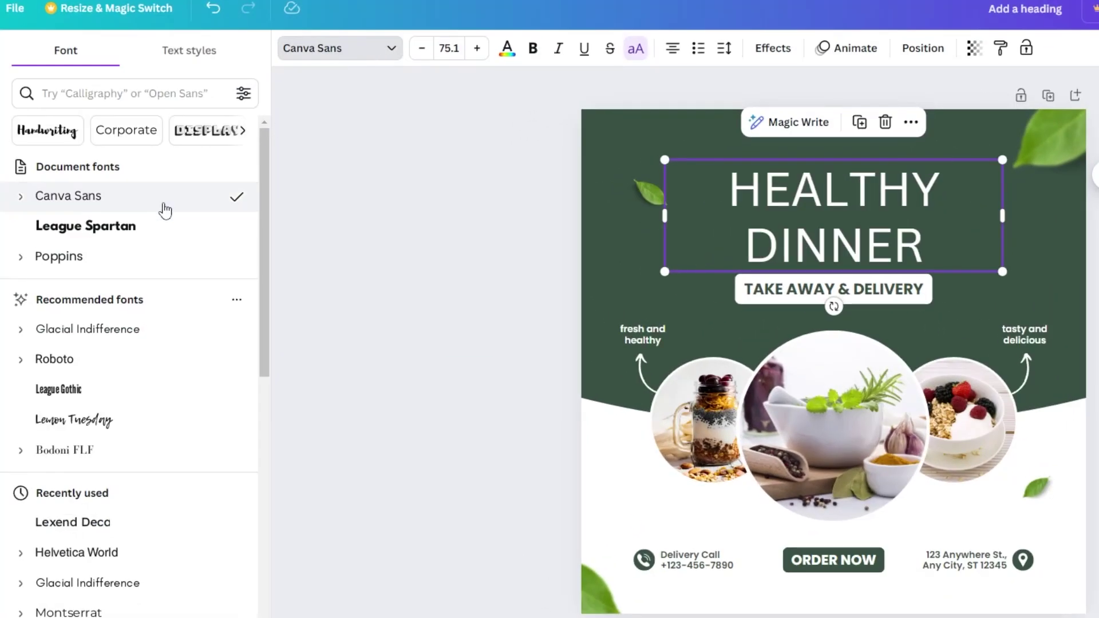
left_click(126, 361)
key("Escape")
left_click(903, 278)
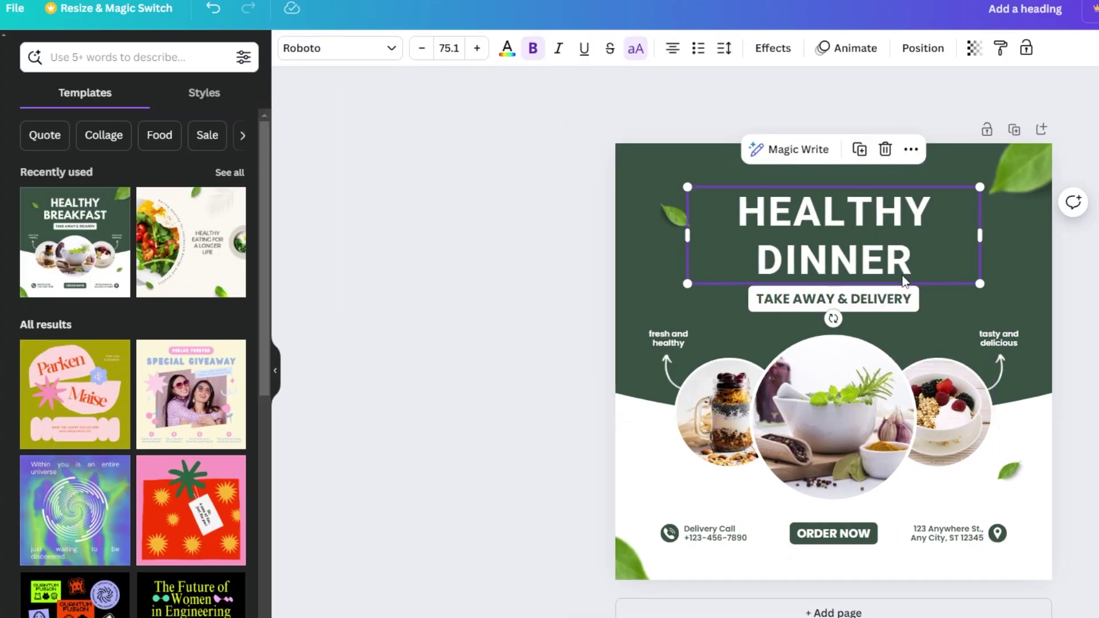
left_click(724, 50)
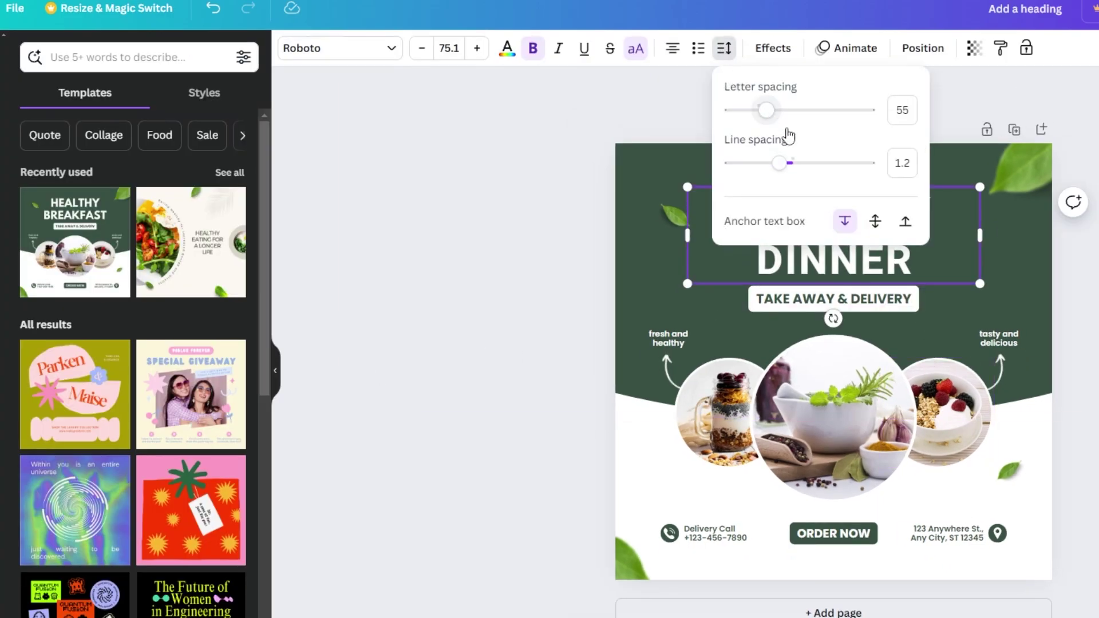
left_click_drag(766, 110, 762, 110)
mouse_move(780, 163)
left_mouse_down()
mouse_move(759, 166)
mouse_move(866, 162)
mouse_move(755, 180)
mouse_move(784, 183)
left_mouse_up()
key("Escape")
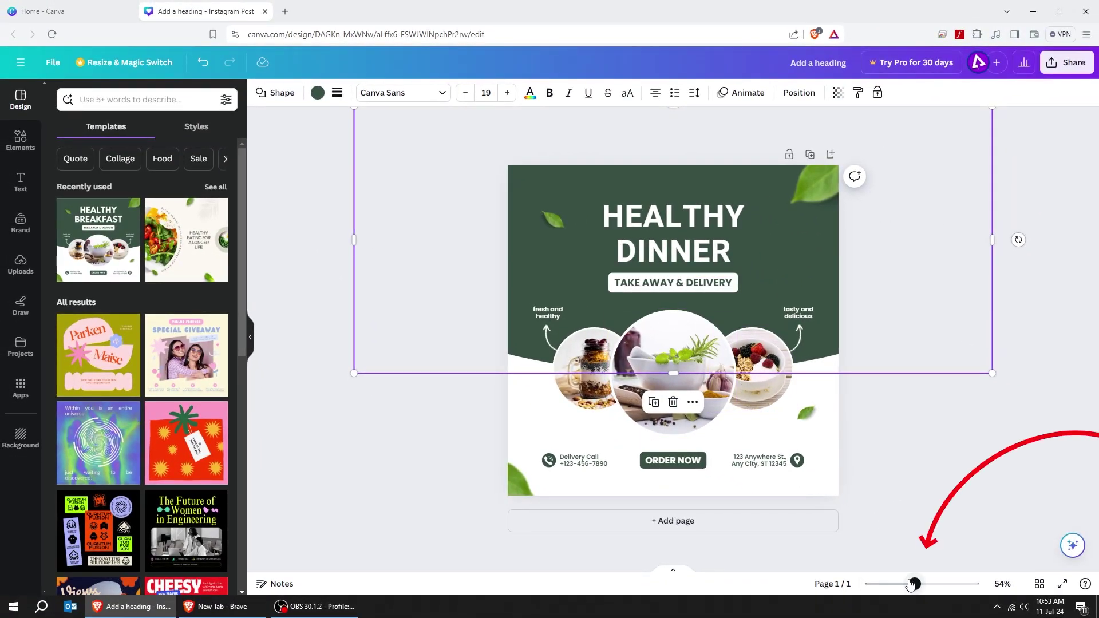
left_click_drag(912, 584, 928, 586)
left_click(768, 268)
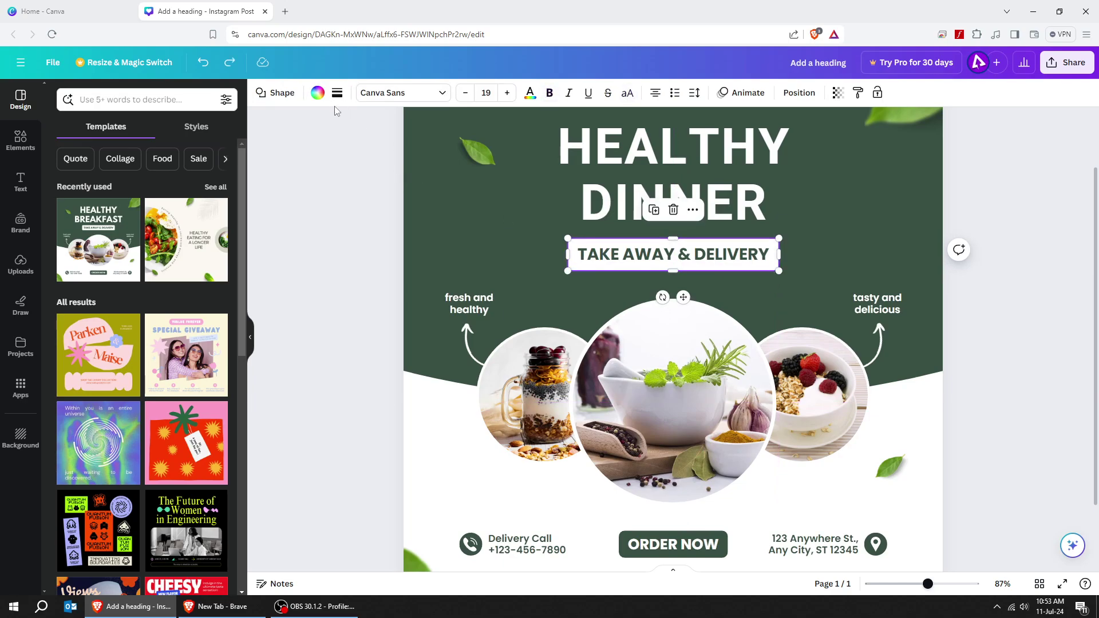
left_click(316, 93)
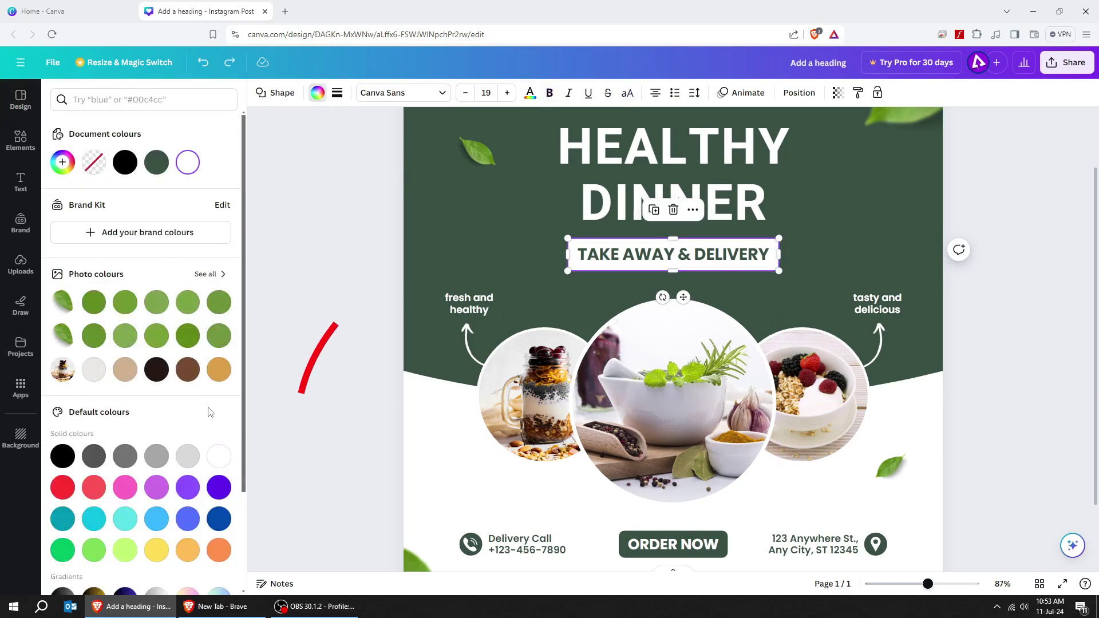
left_click(184, 467)
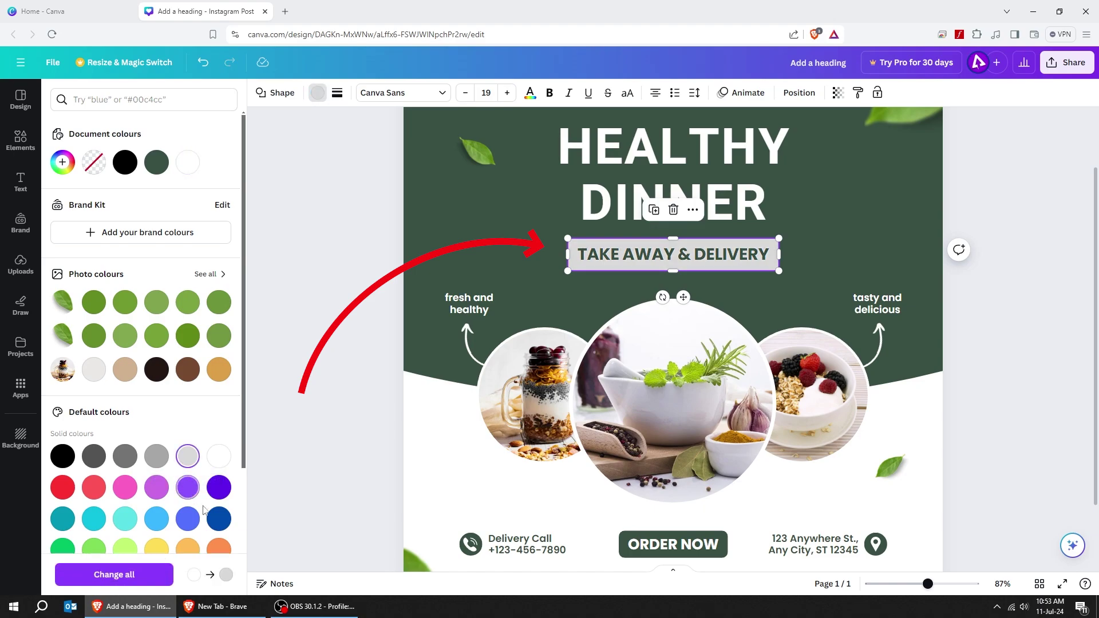
left_click(121, 488)
left_click(84, 487)
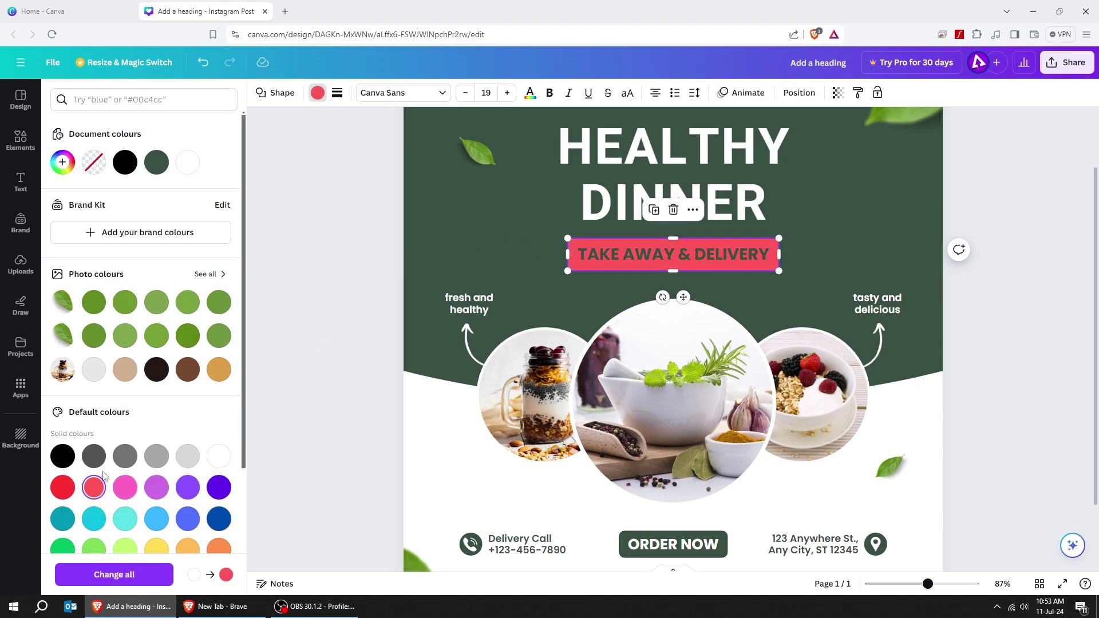
left_click(218, 458)
key("Escape")
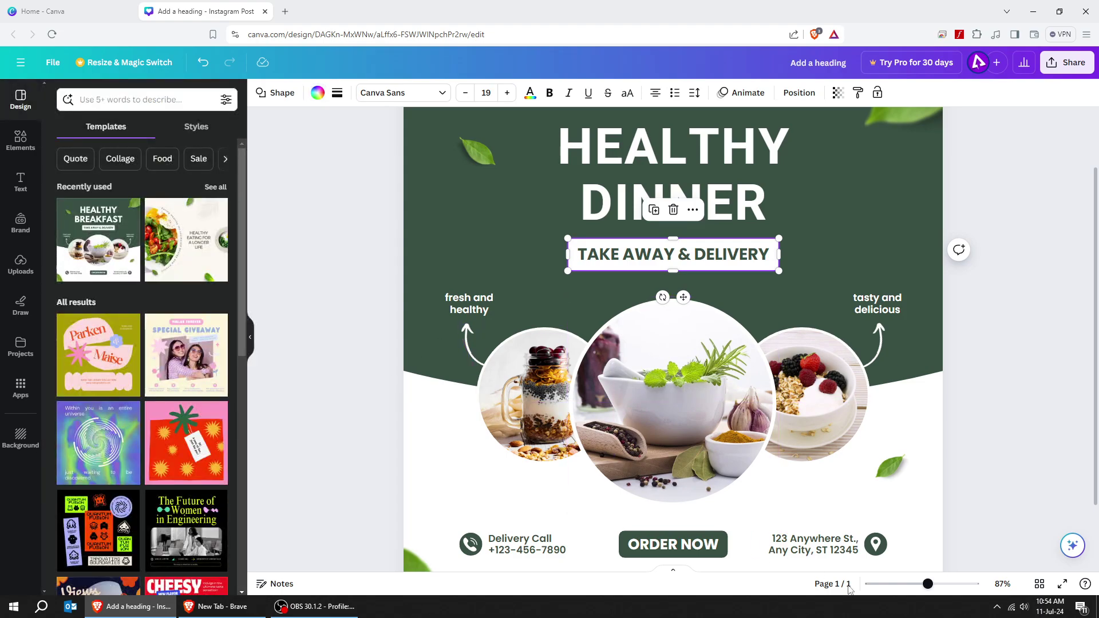
Nudge the top-right leaf inward and recrop the centre mortar-bowl photo closer, slightly tilted
left_click_drag(923, 591, 922, 590)
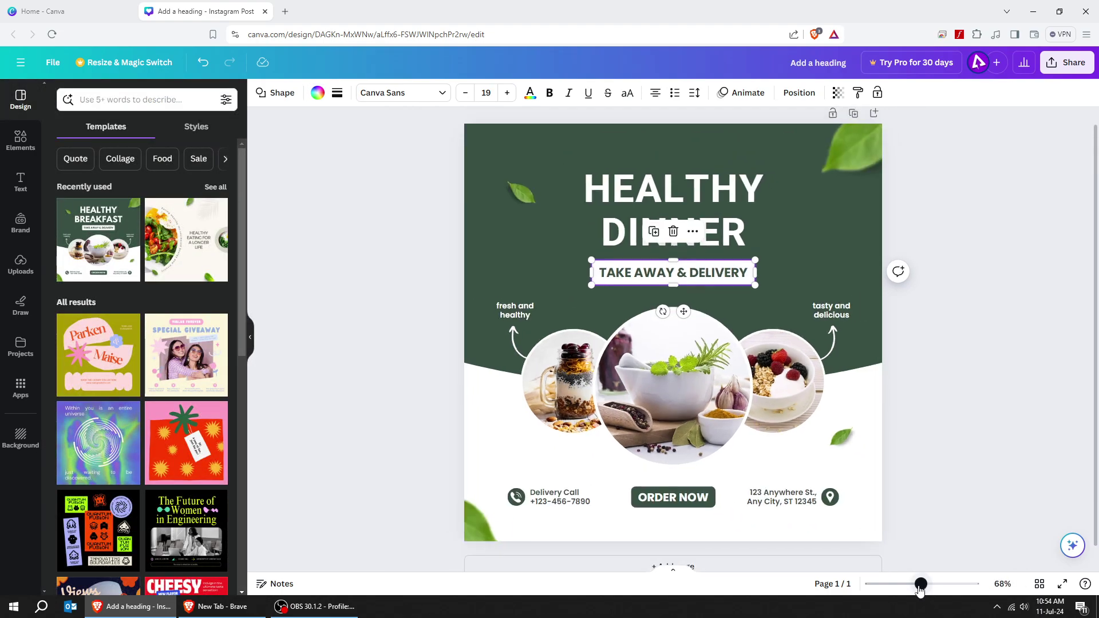
left_click_drag(853, 163, 830, 185)
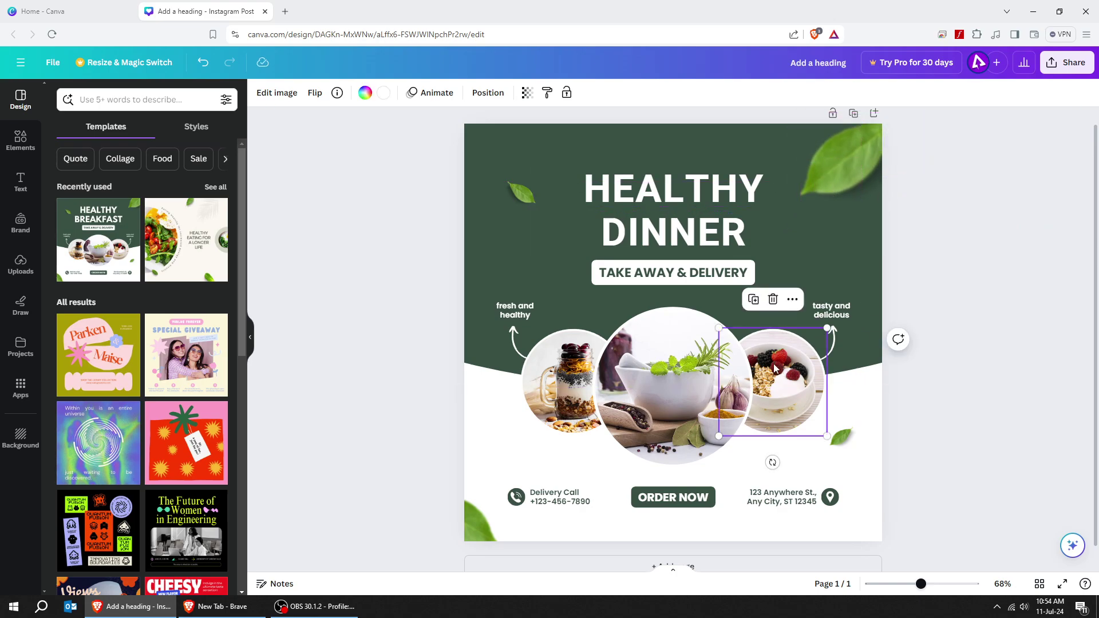
left_click(686, 372)
double_click(668, 372)
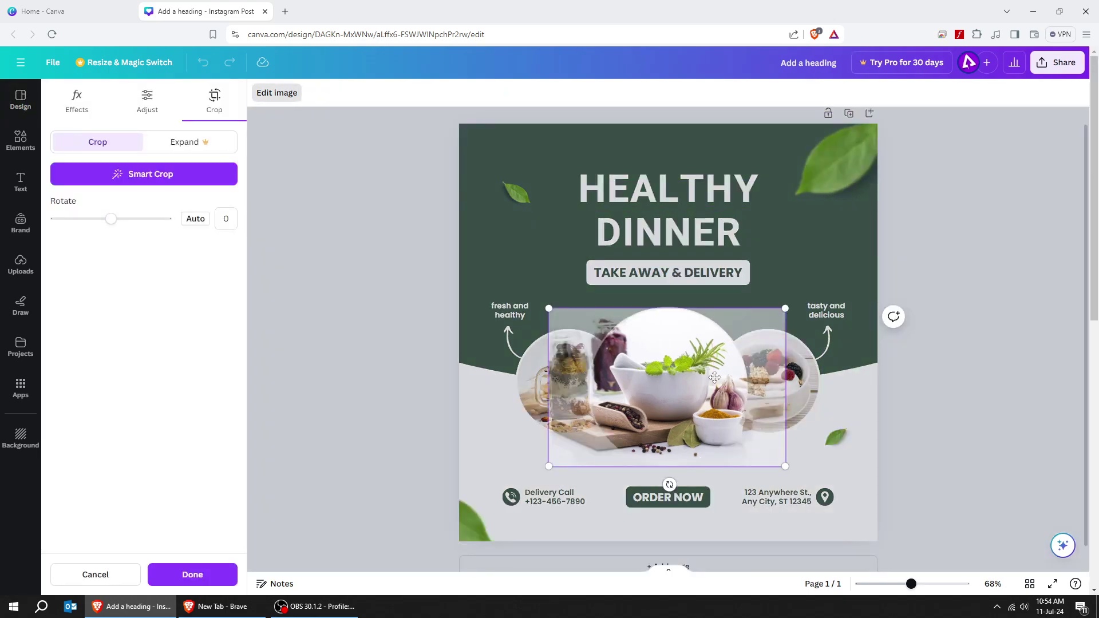
left_click_drag(710, 383, 733, 383)
mouse_move(799, 467)
left_mouse_down()
mouse_move(846, 504)
mouse_move(807, 456)
mouse_move(807, 470)
left_mouse_up()
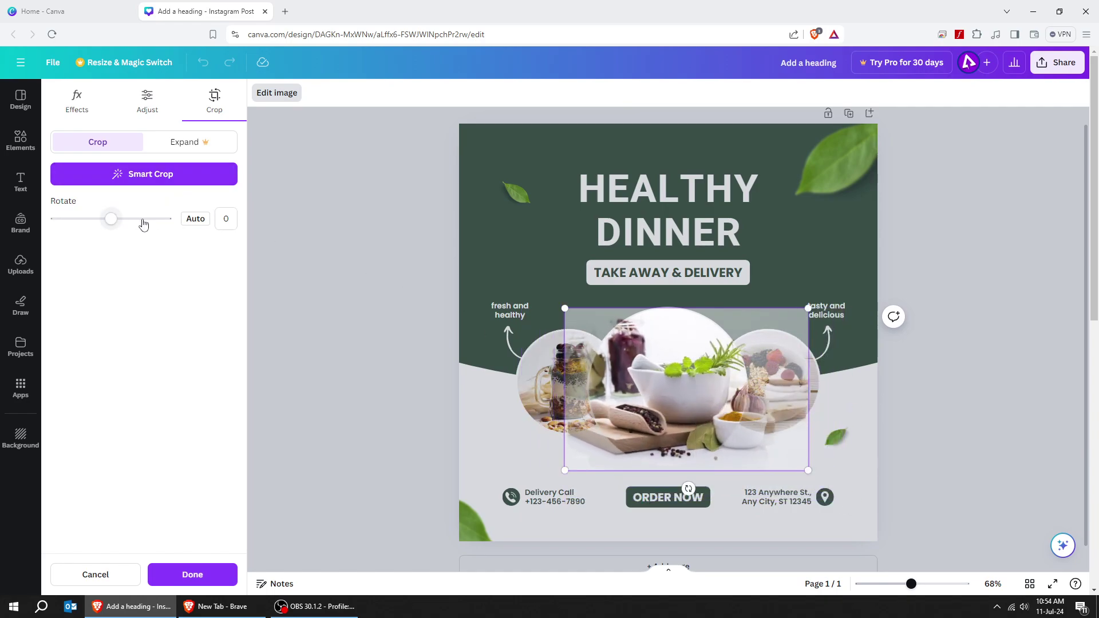
mouse_move(116, 222)
left_mouse_down()
mouse_move(92, 223)
mouse_move(144, 223)
mouse_move(112, 228)
left_mouse_up()
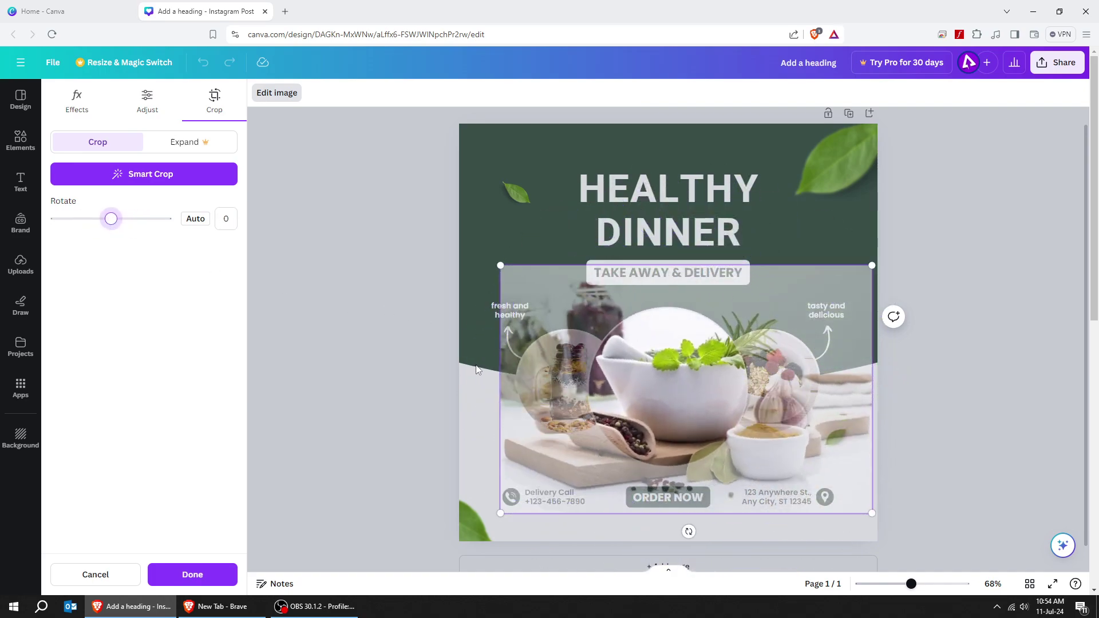
left_click(423, 355)
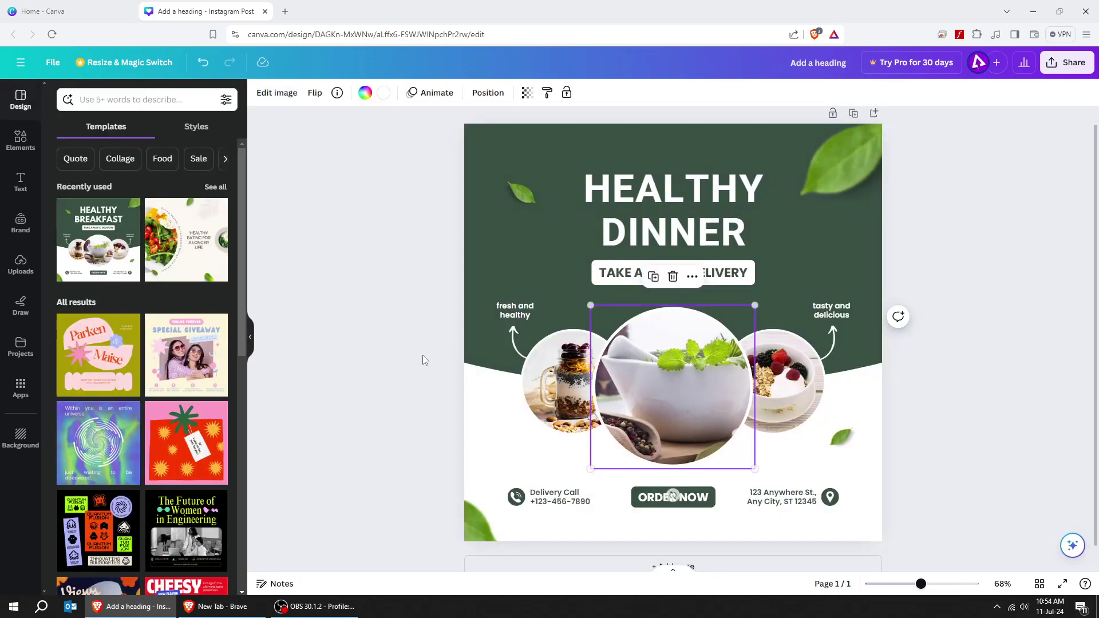
Replace the mortar-bowl photo in the centre circle with a stock leafy salad-bowl photo, cropped to fit
double_click(664, 385)
key("Delete")
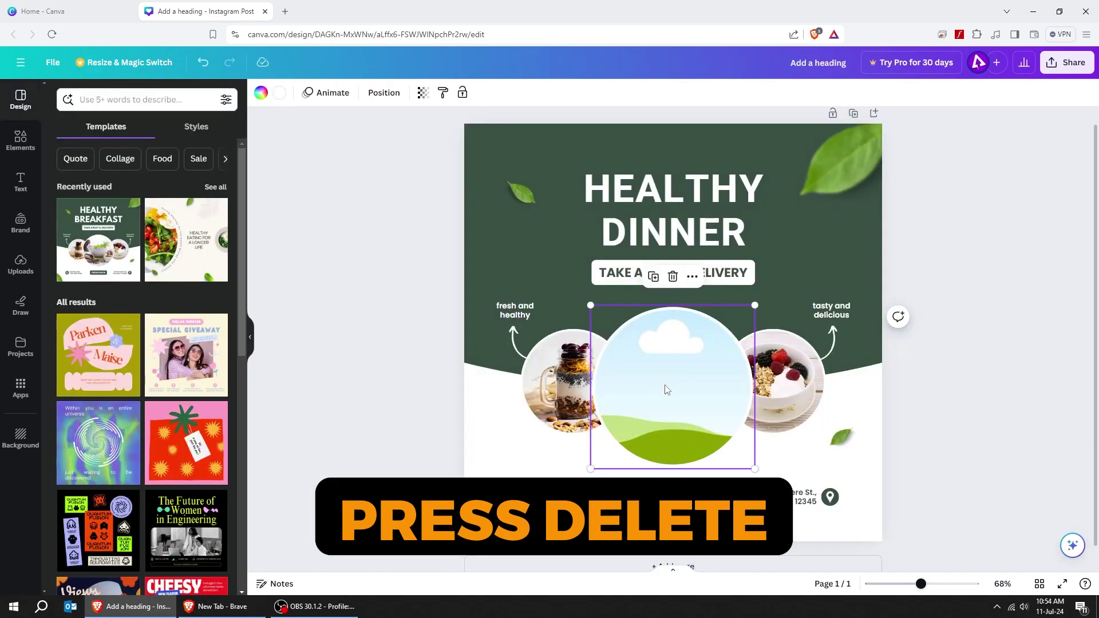
left_click(29, 158)
scroll(193, 316, "down", 4)
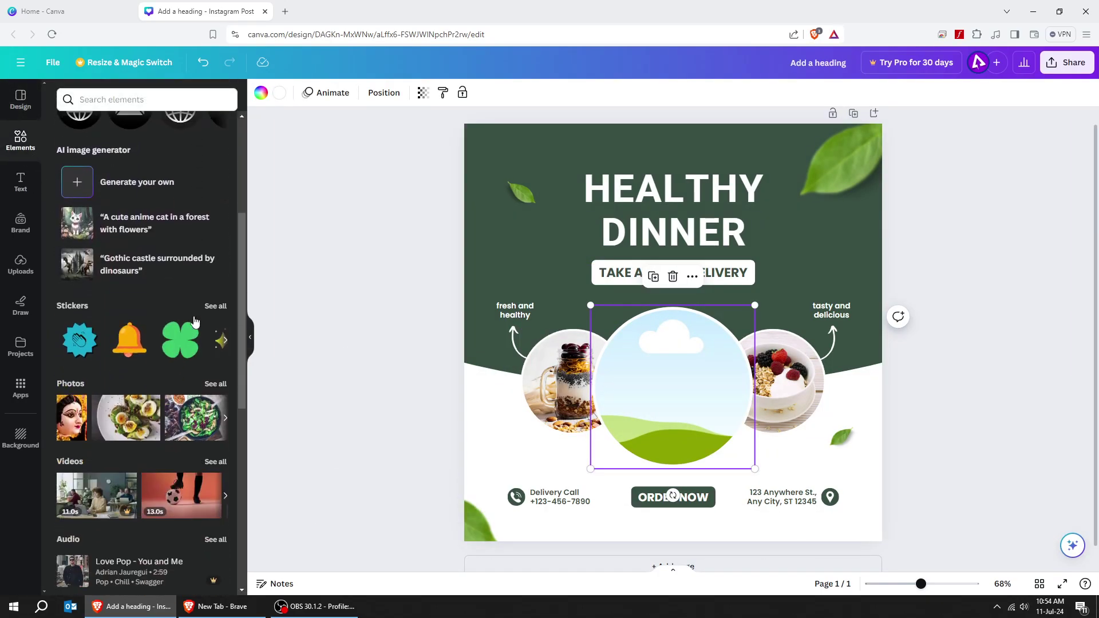
left_click(216, 384)
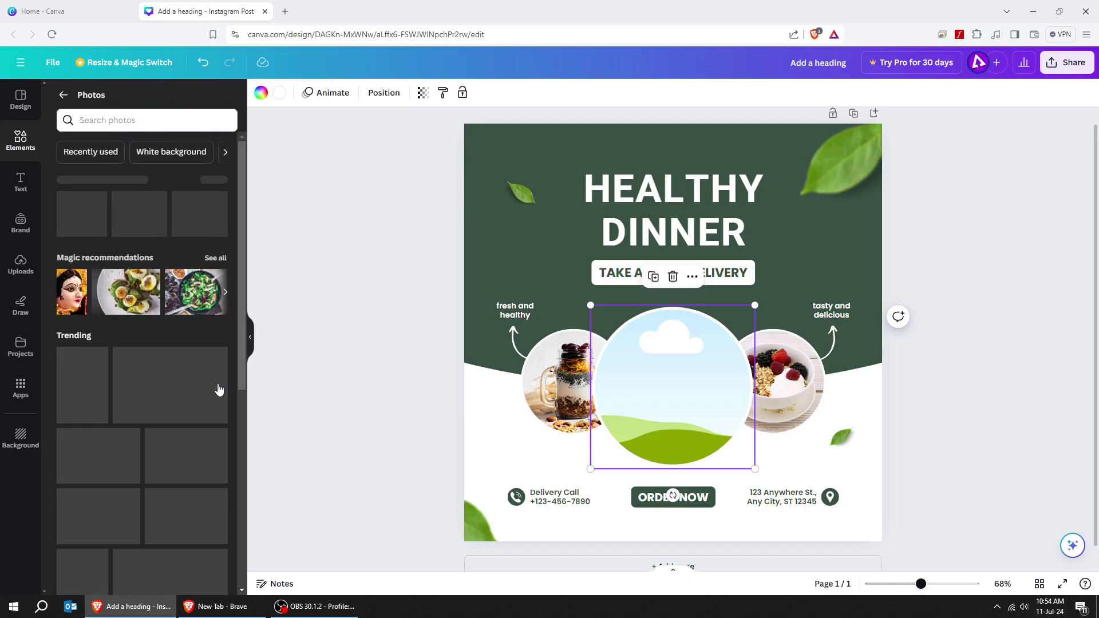
left_click(206, 308)
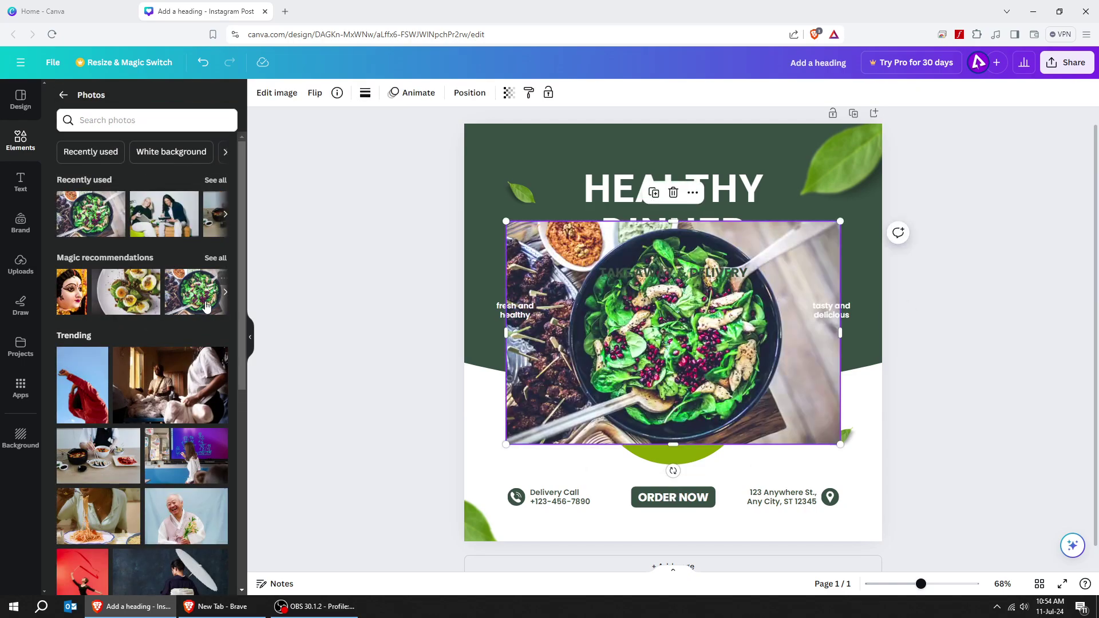
left_click_drag(696, 321, 691, 391)
double_click(685, 379)
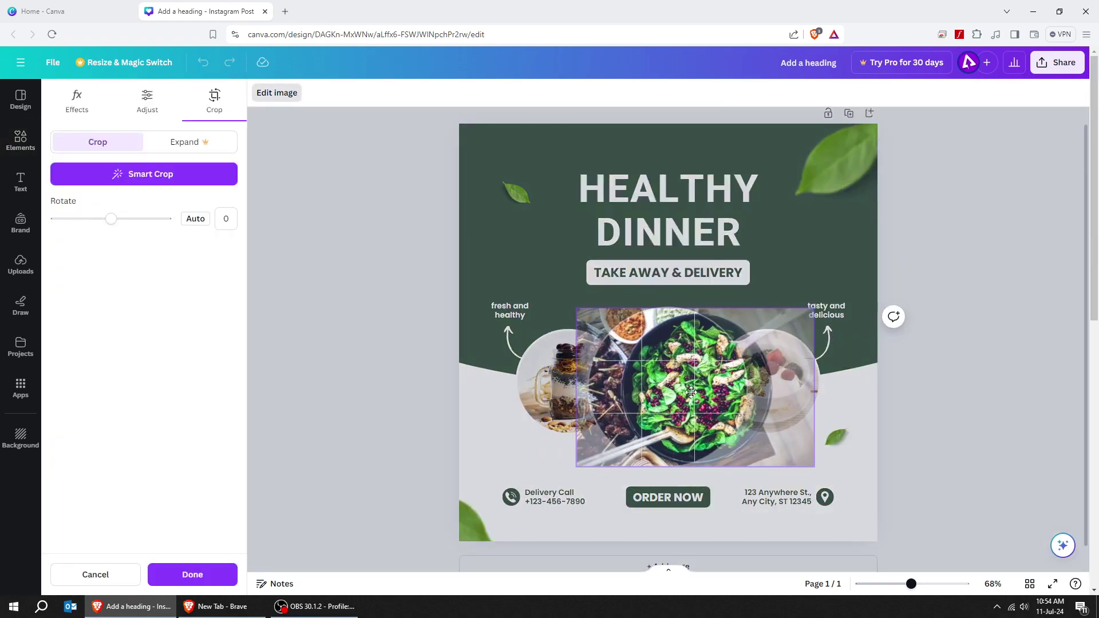
left_click(400, 356)
left_click(432, 372)
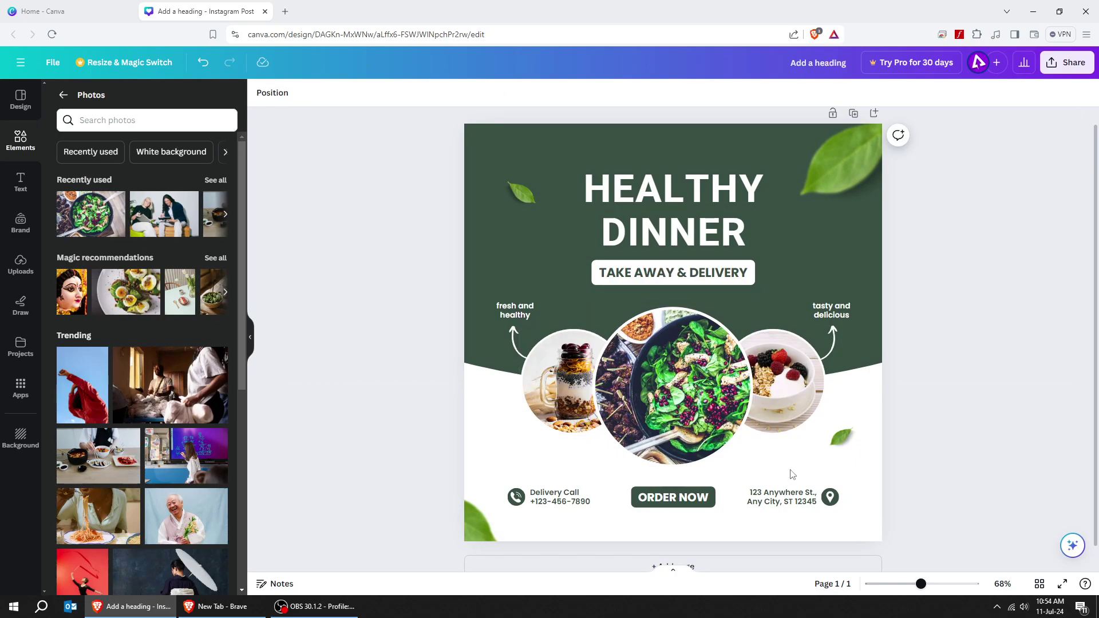
Recolour the dark green heading background shape to a brighter leaf green from Photo colours
left_click(761, 369)
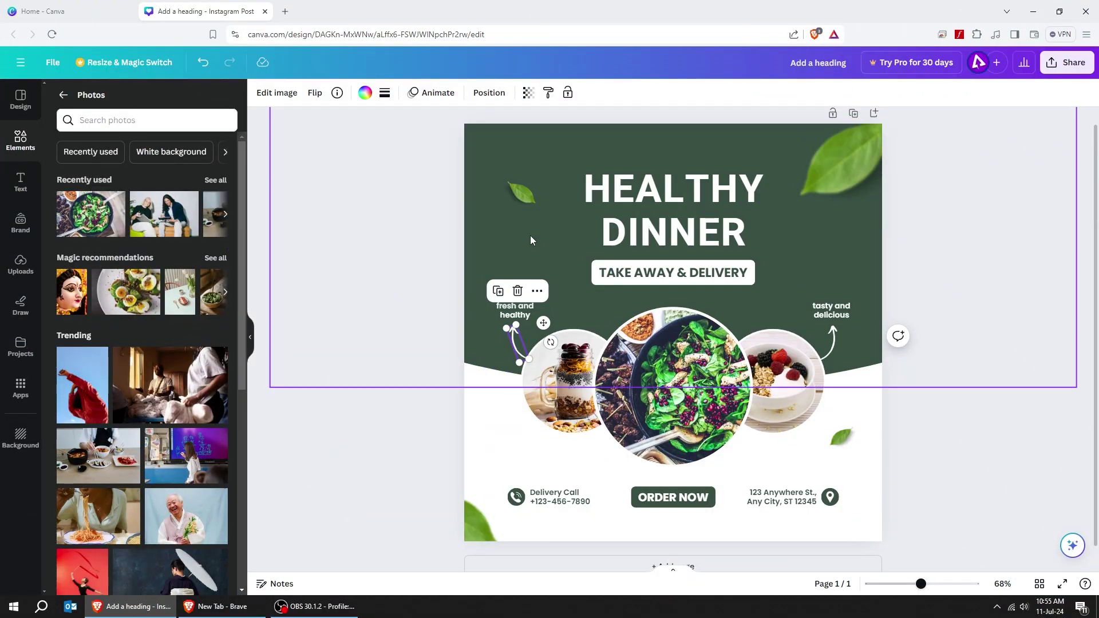
left_click(519, 237)
left_click(318, 93)
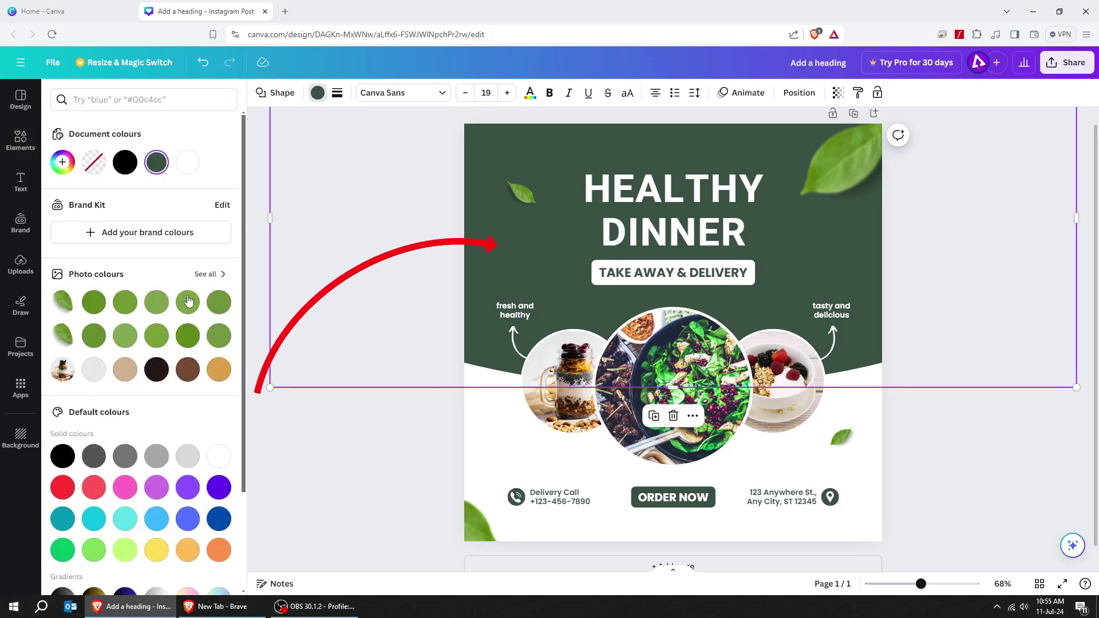
left_click(156, 336)
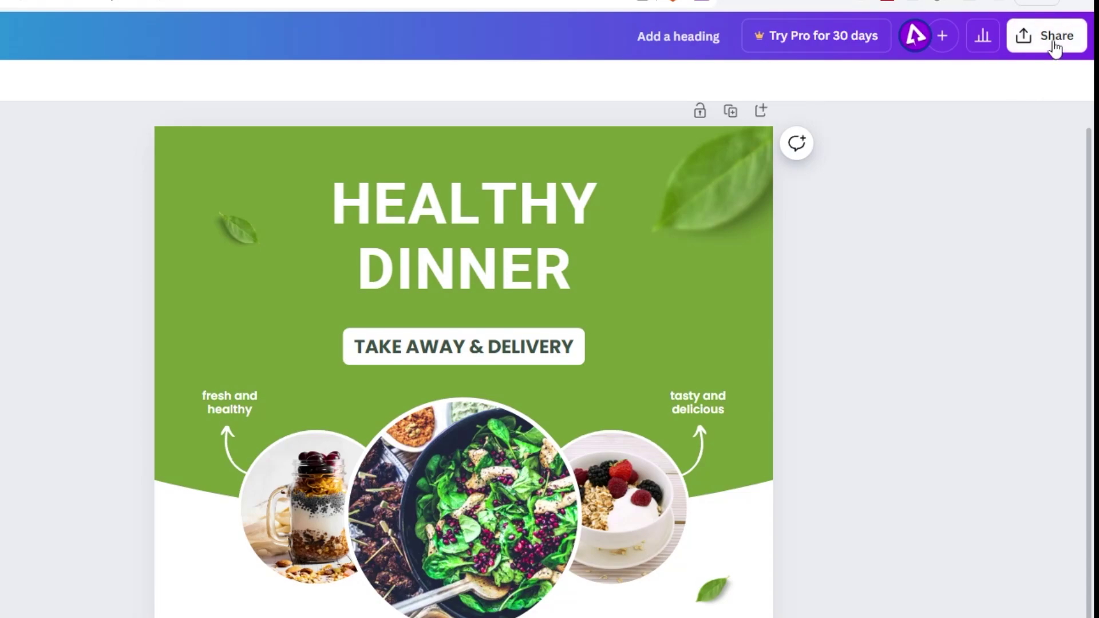
Open the Share menu, check the Share on social options, then return to Share this design
left_click(1068, 65)
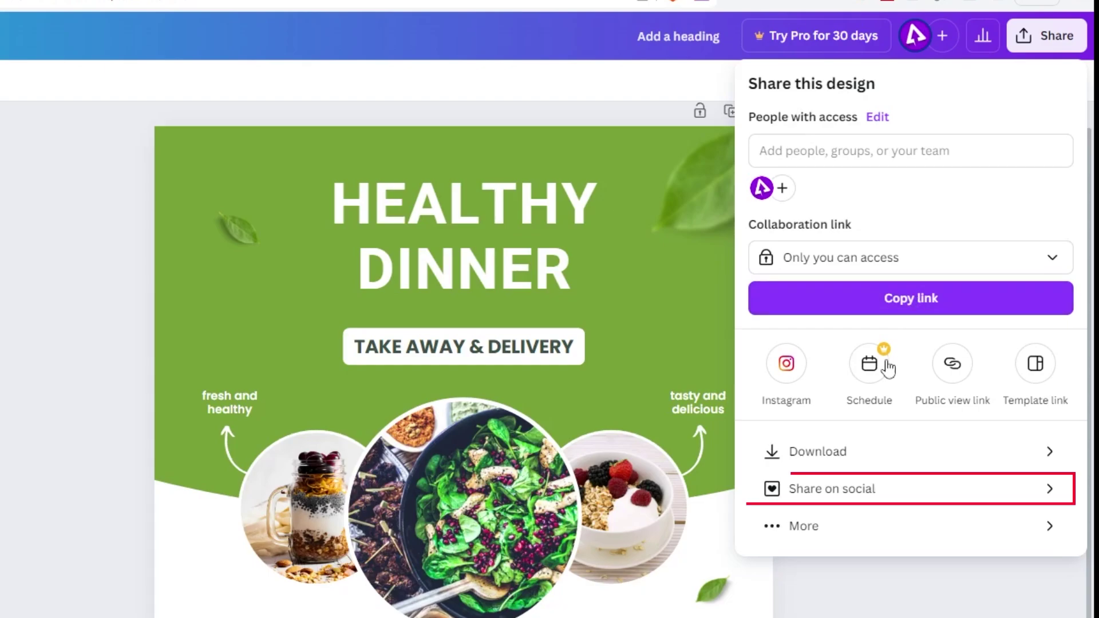
left_click(850, 490)
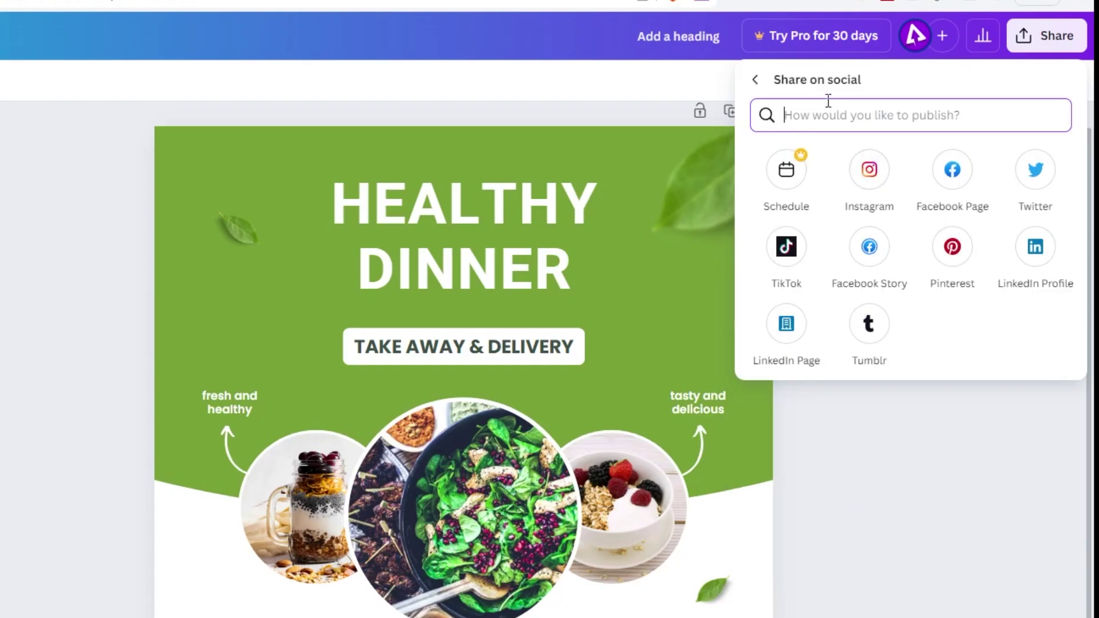
left_click(755, 80)
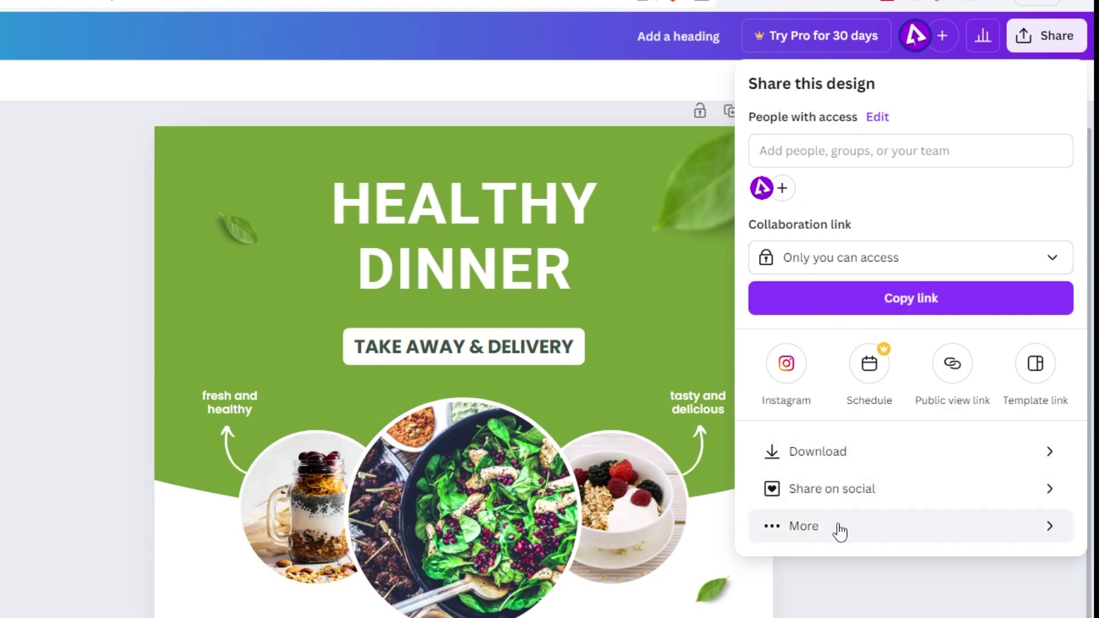